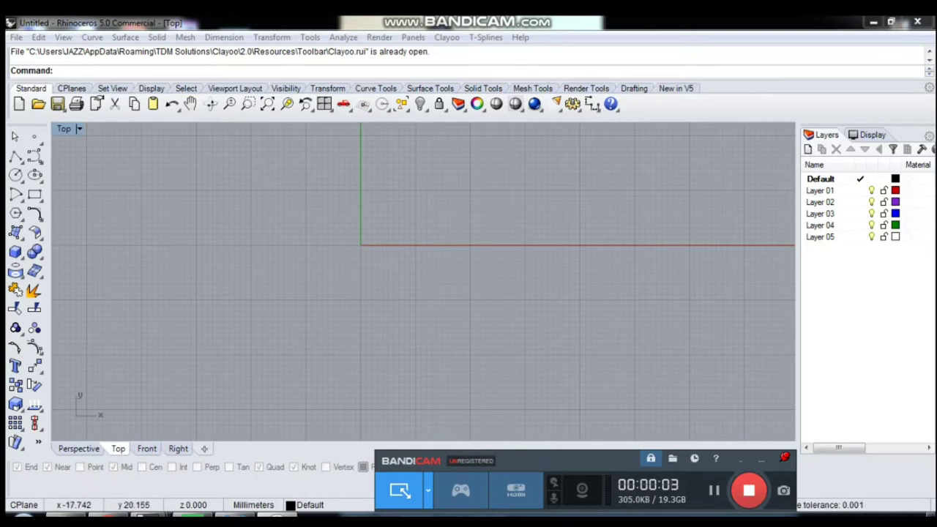
- Draw a 10 mm diameter circle centred at the origin
click(15, 176)
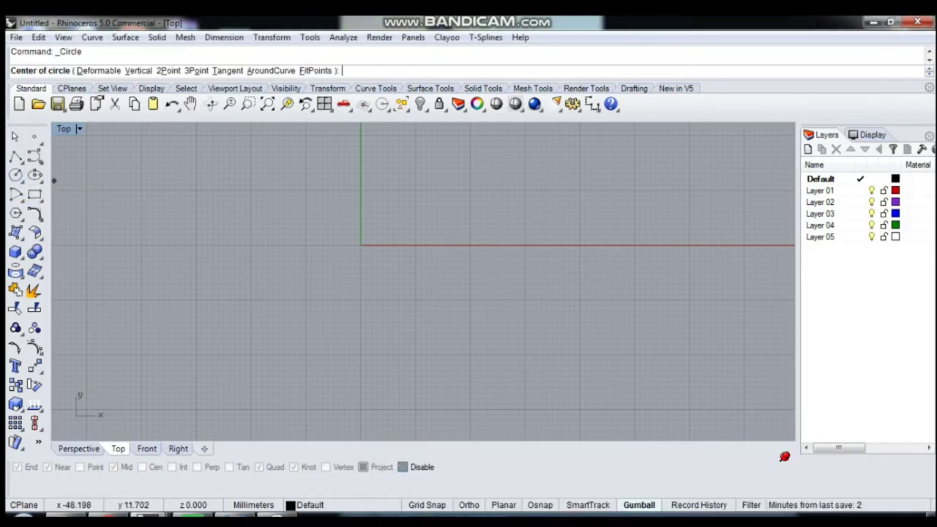
text(0)
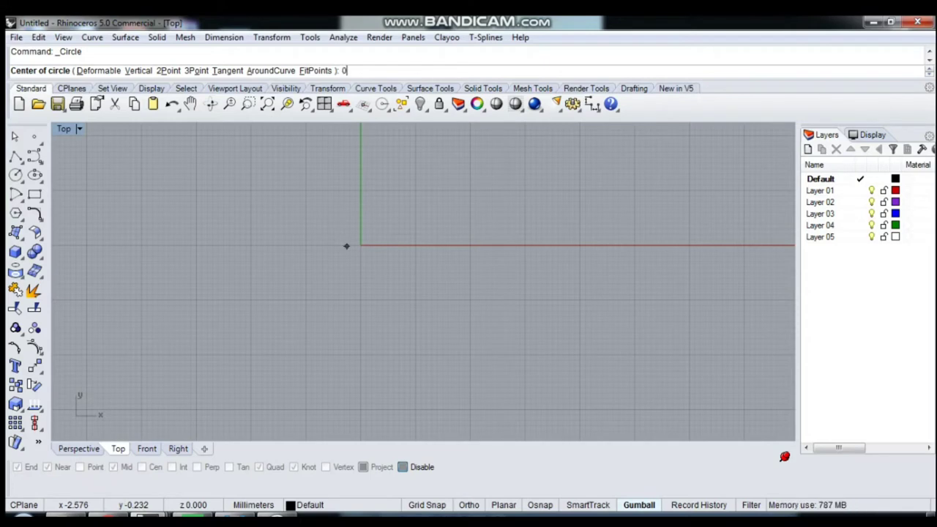
key(Return)
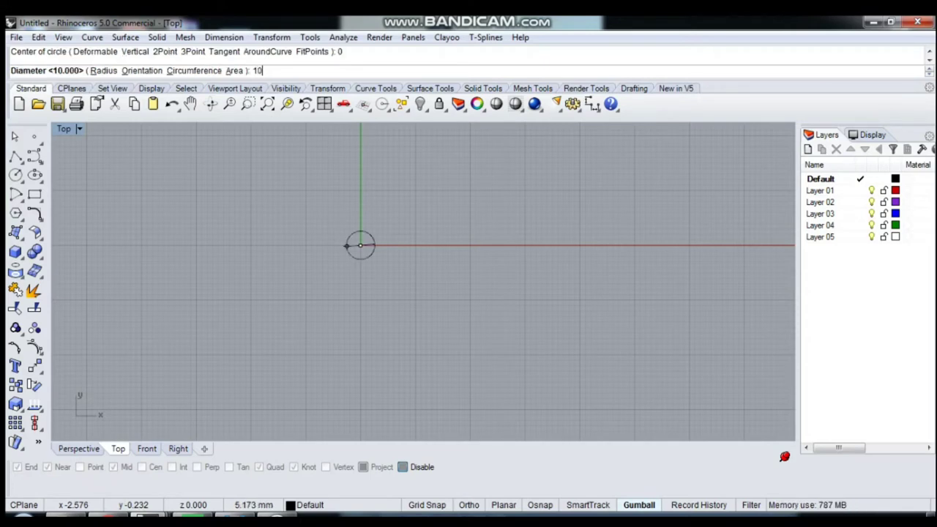
key(Return)
scroll(345, 245, up, 1)
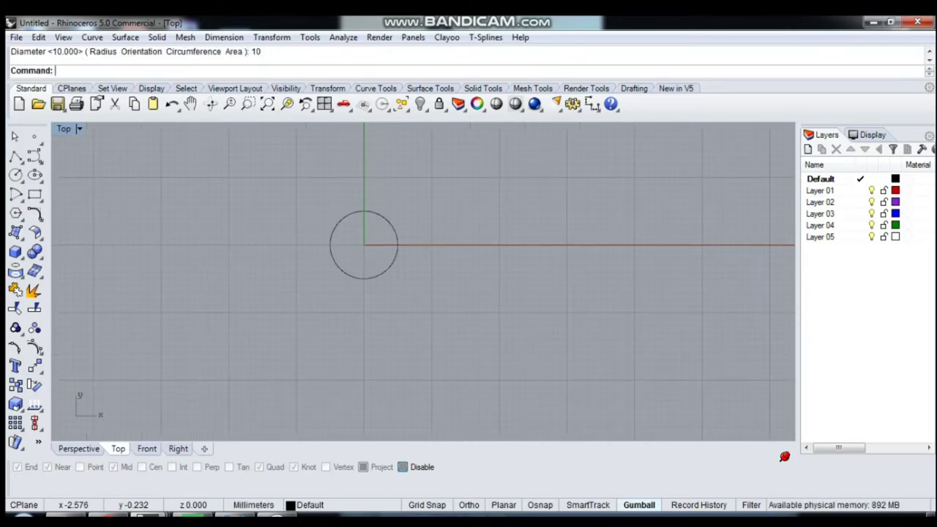
- Offset the circle 1 mm to the inside with Offset, keeping both circles selected
click(337, 225)
text(O)
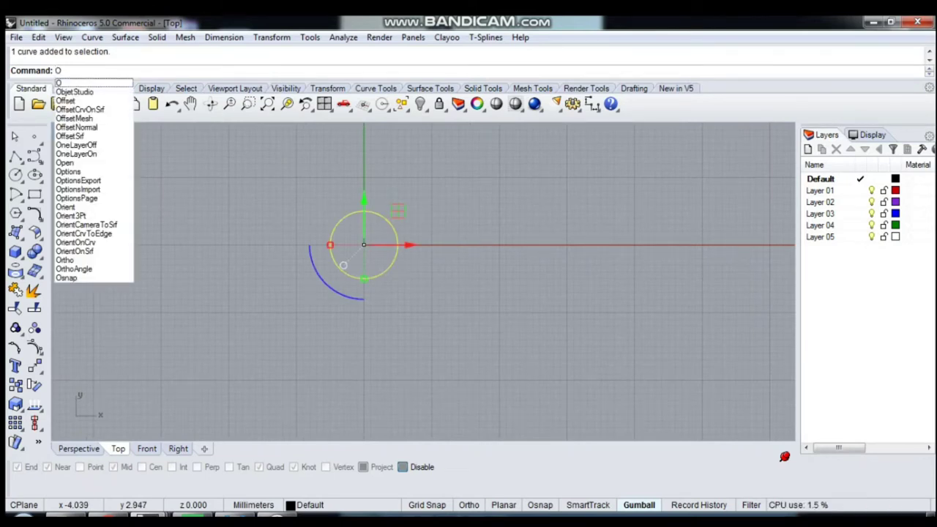
text(ffset)
key(Return)
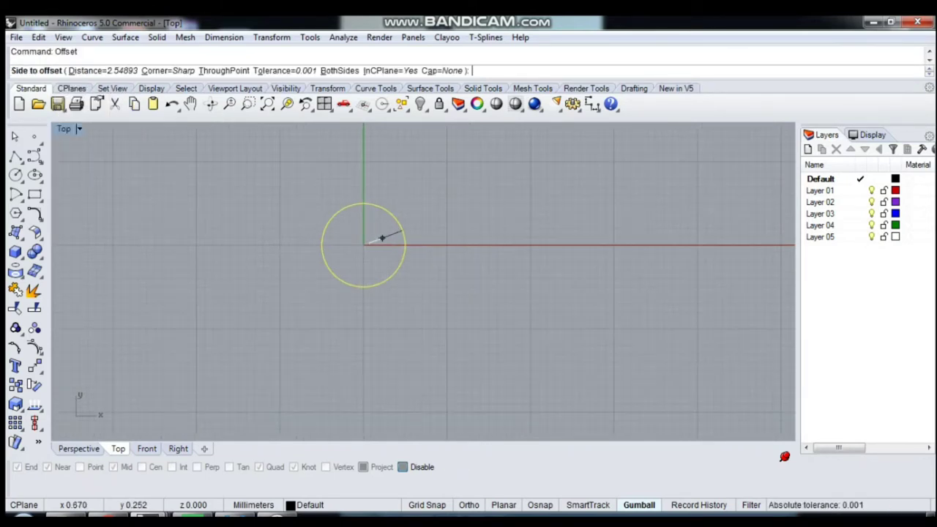
key(Return)
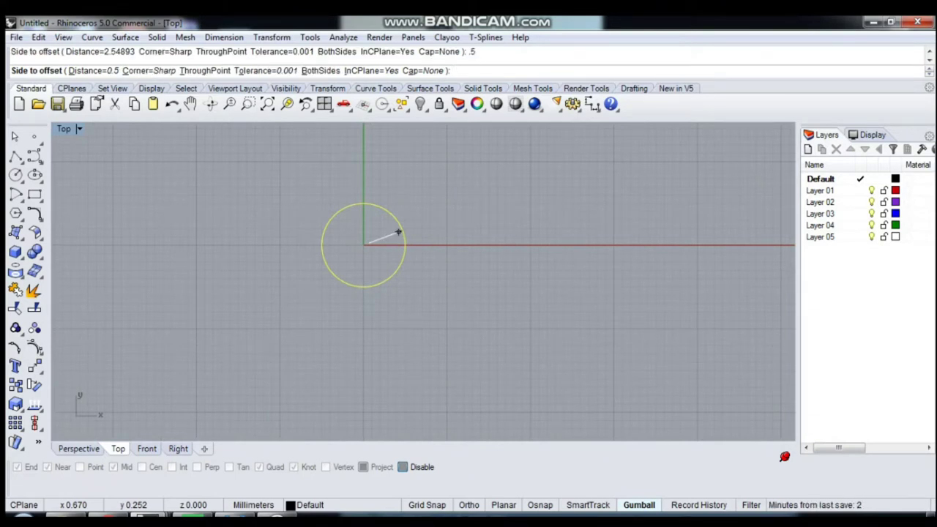
text(.5)
key(Return)
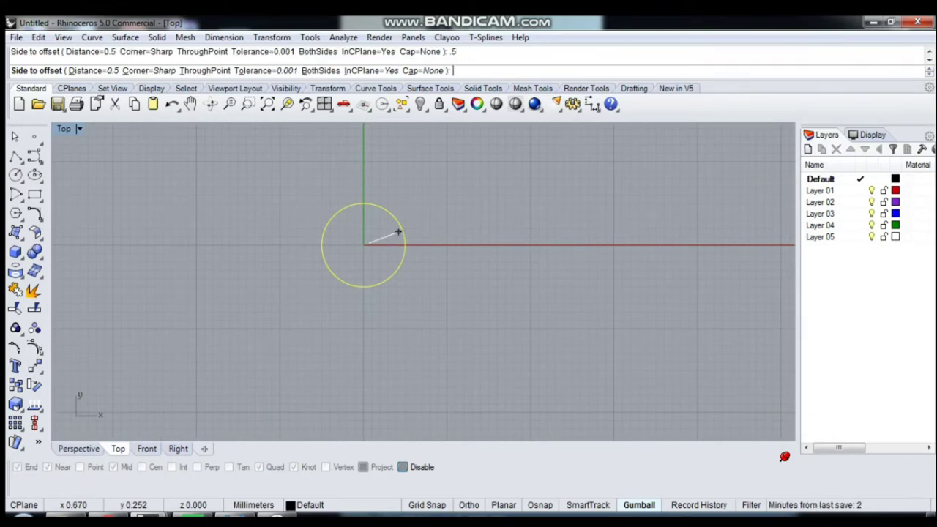
text(1)
key(Return)
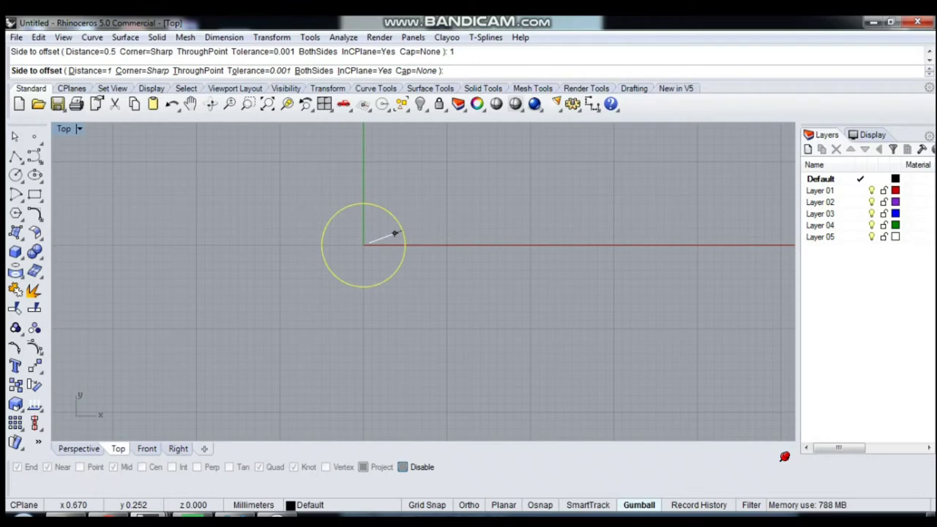
click(381, 213)
click(339, 227)
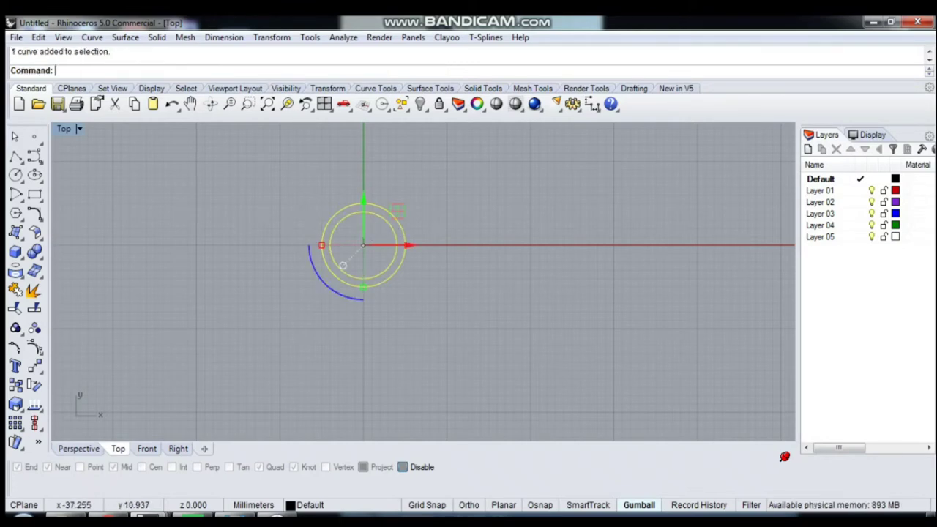
- Restore the four-view layout and extrude both circles 3 mm one-sided into a hollow ring solid
double_click(63, 129)
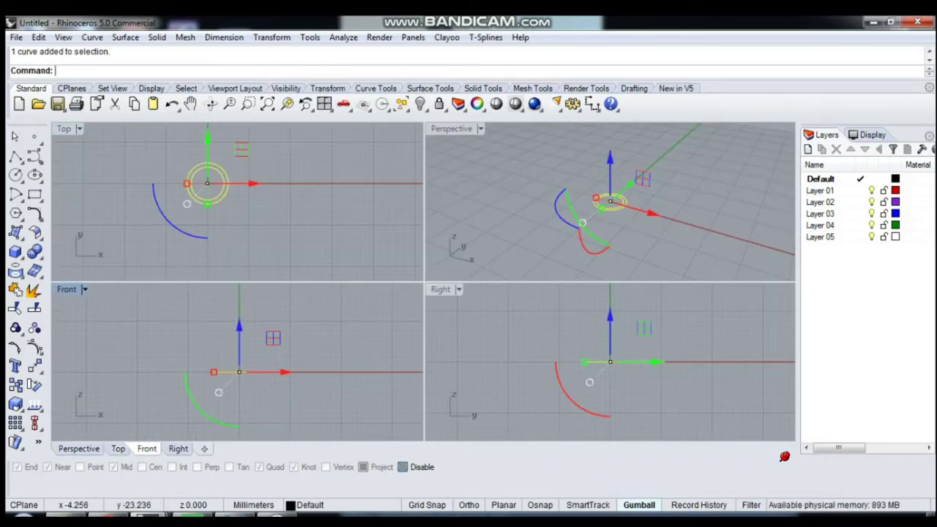
click(156, 37)
click(340, 279)
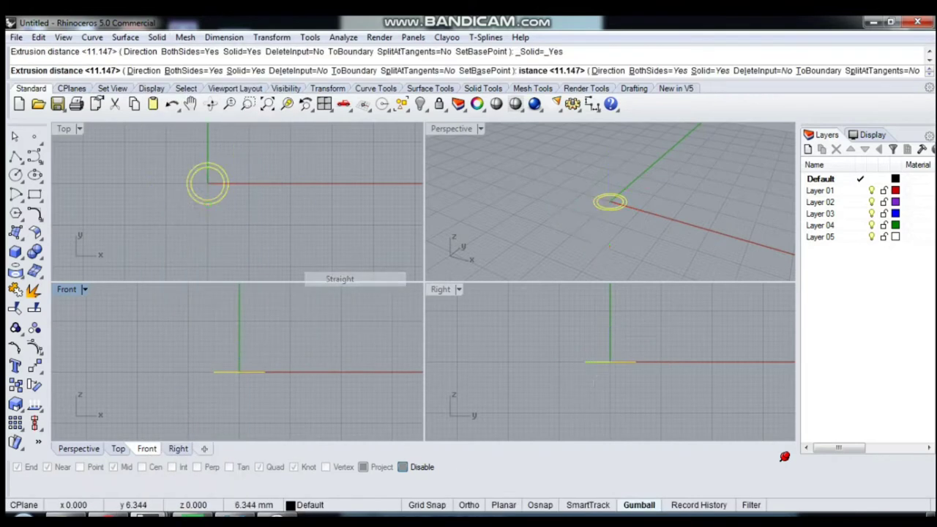
click(179, 71)
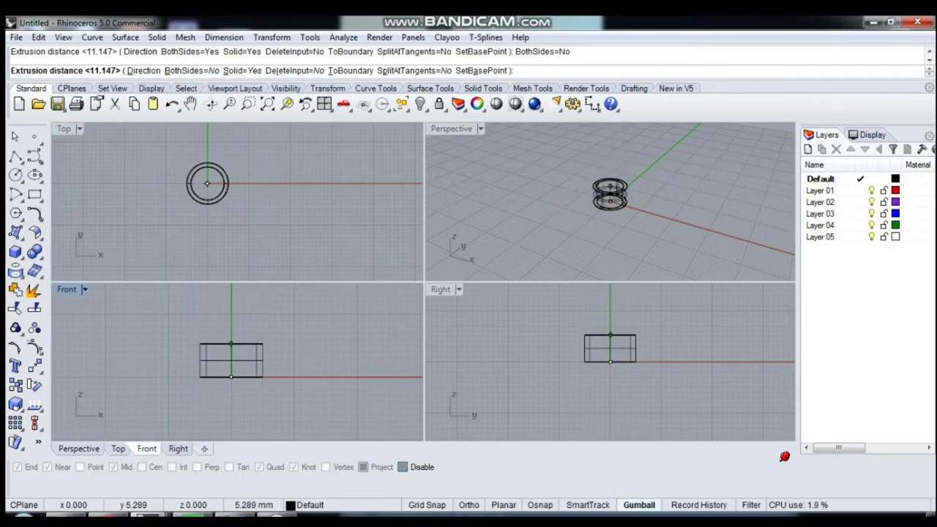
text(3)
key(Return)
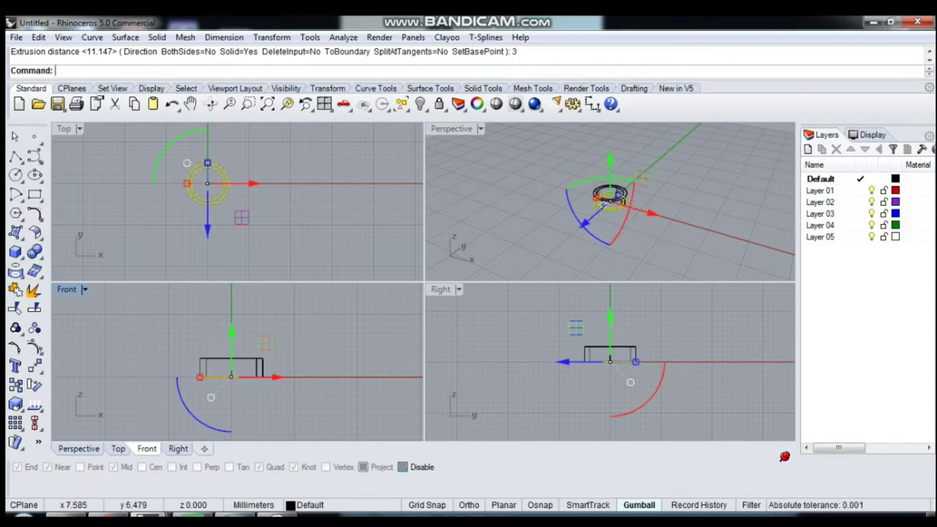
key(Escape)
scroll(257, 345, up, 1)
scroll(258, 345, up, 1)
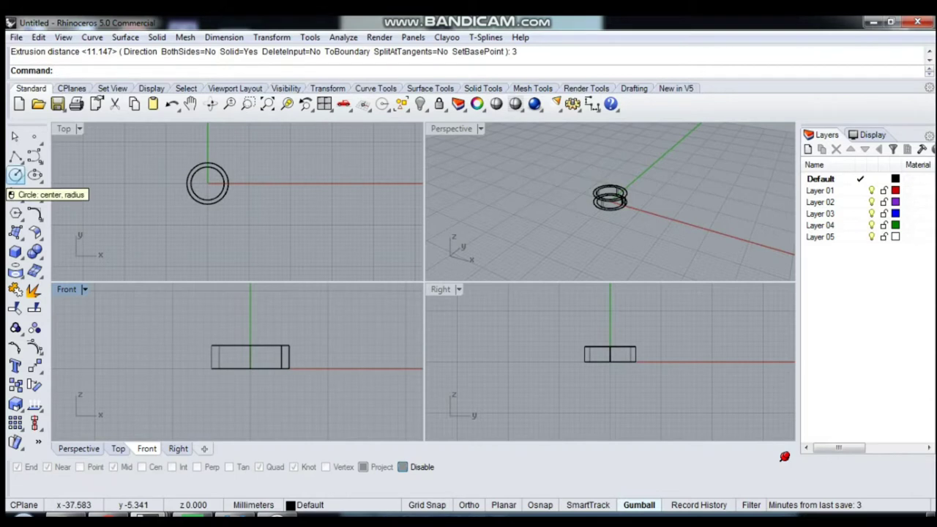
- Draw a 1.5 mm diameter circle centred at the origin
click(15, 175)
scroll(155, 213, up, 1)
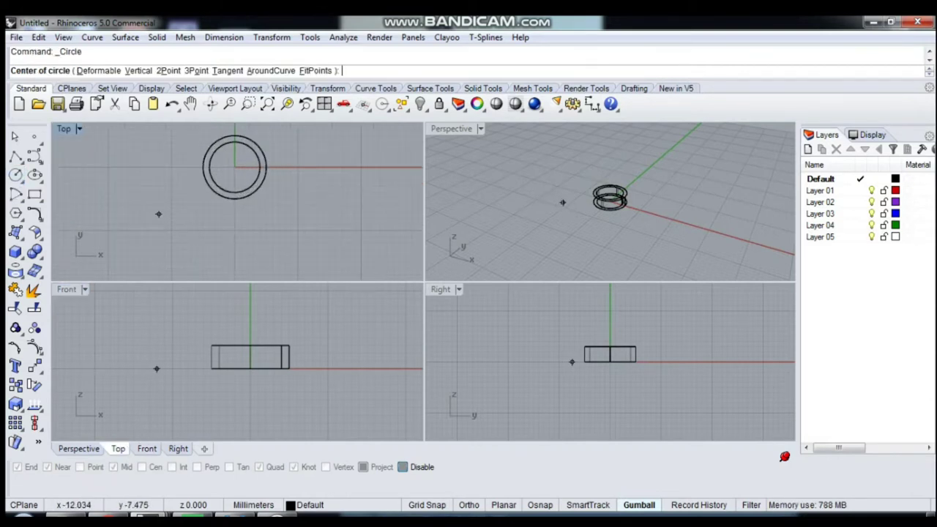
text(0)
key(Return)
text(1.5)
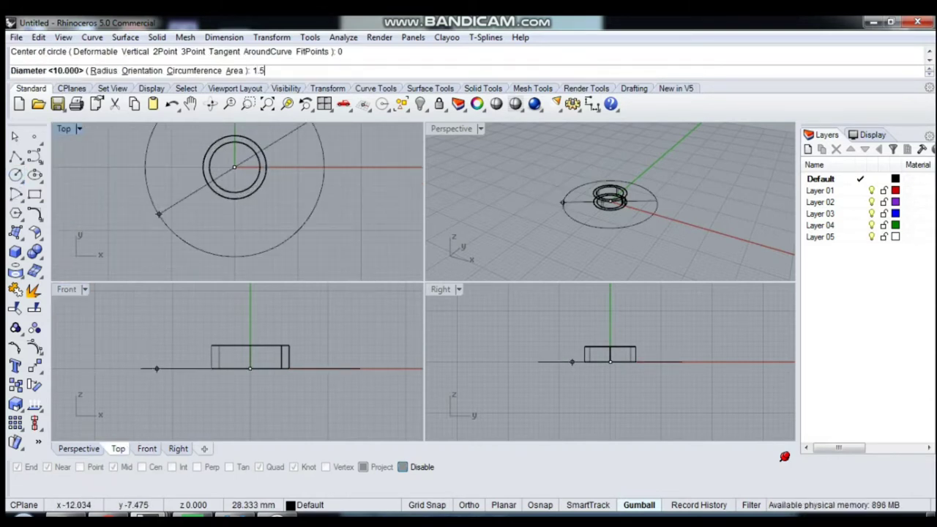
key(Return)
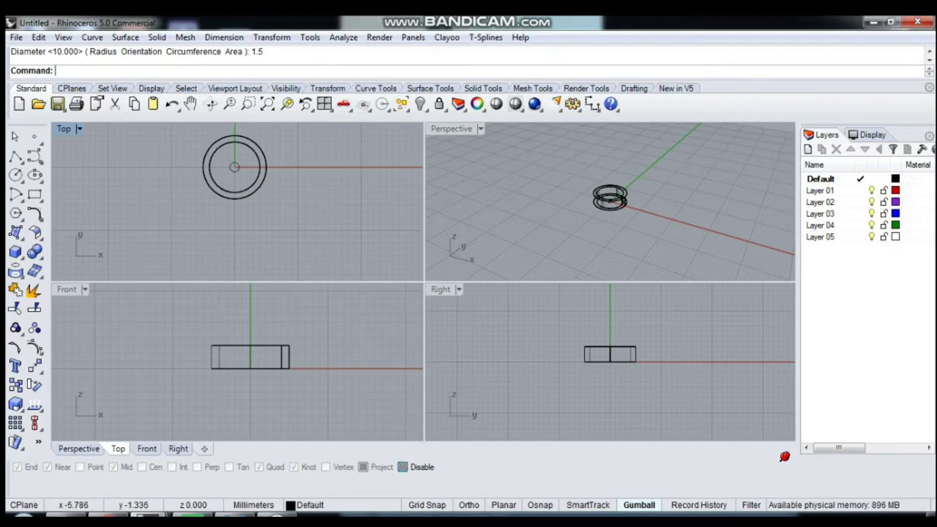
scroll(241, 183, up, 1)
- Extrude the small circle straight 4.5 mm into a solid post and select it
click(247, 190)
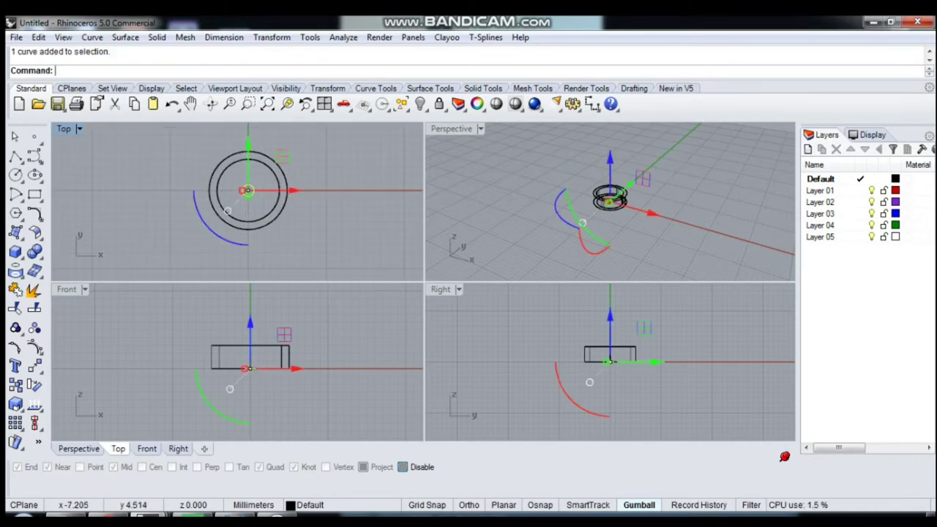
click(157, 36)
mouse_move(204, 279)
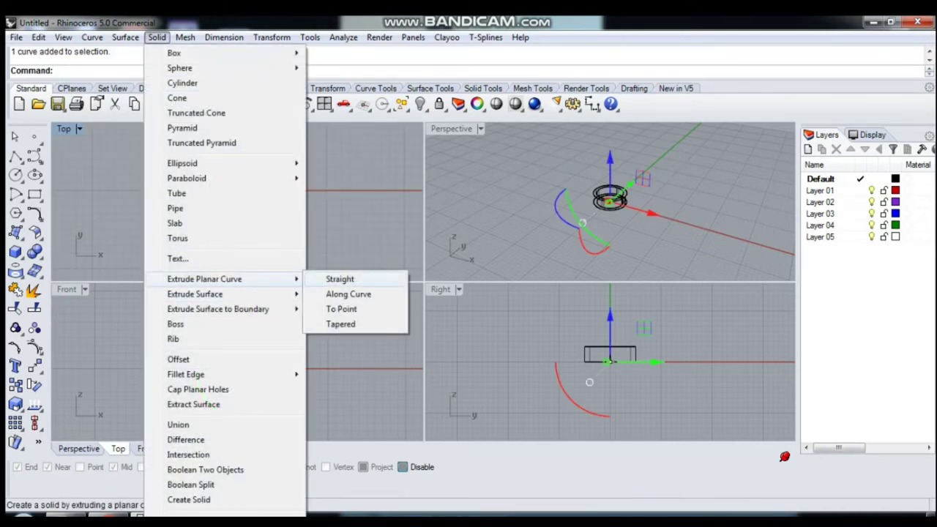
click(339, 279)
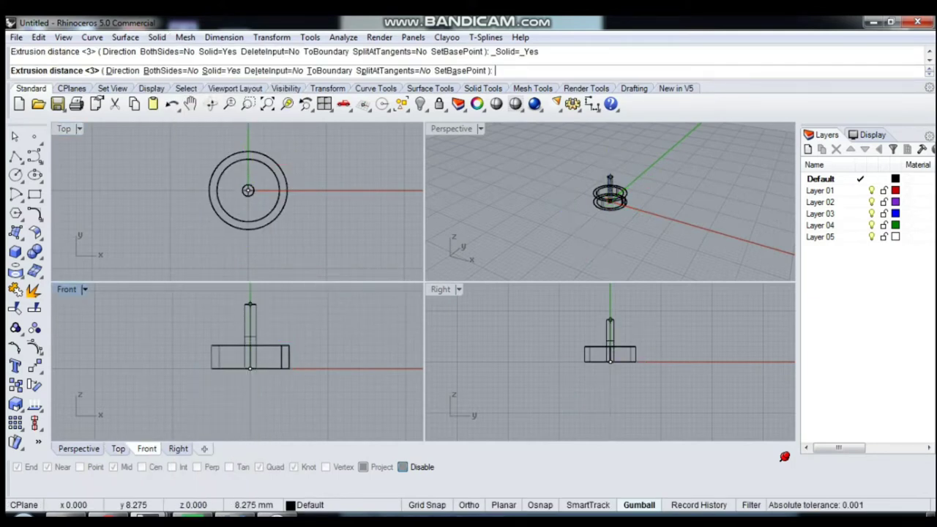
text(45)
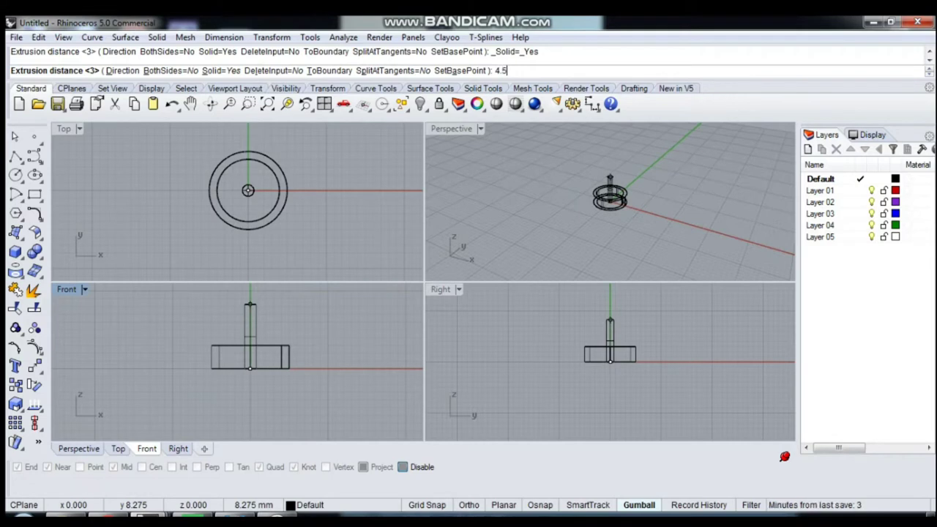
key(Return)
scroll(268, 325, up, 2)
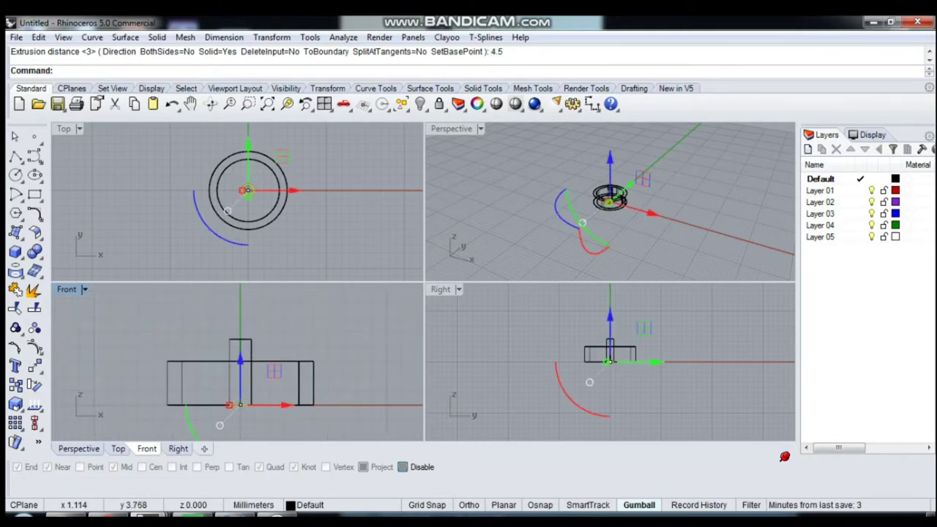
click(241, 352)
click(65, 129)
- In the maximized Top view, move the post onto the ring's top edge and delete the leftover centre circle
key(ctrl+m)
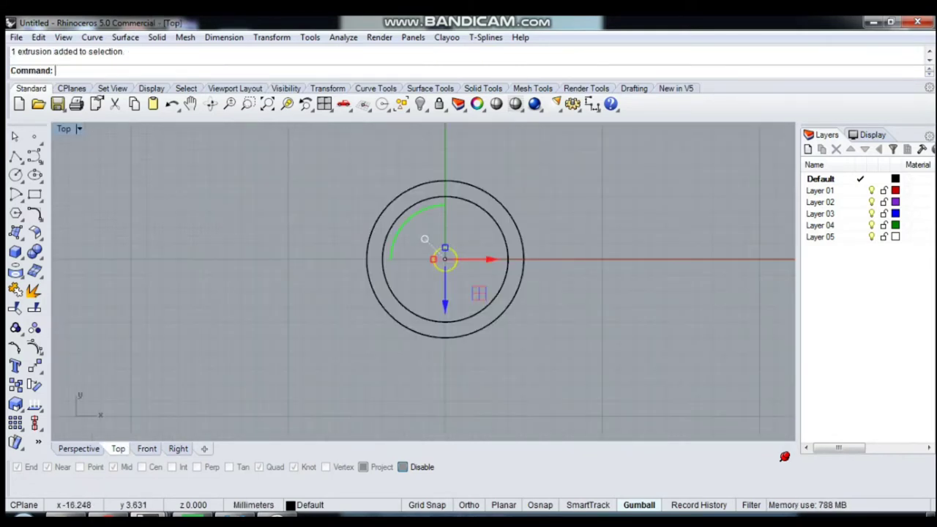
scroll(364, 280, up, 1)
scroll(364, 280, up, 1)
scroll(365, 279, up, 2)
drag(386, 299, 386, 179)
click(402, 288)
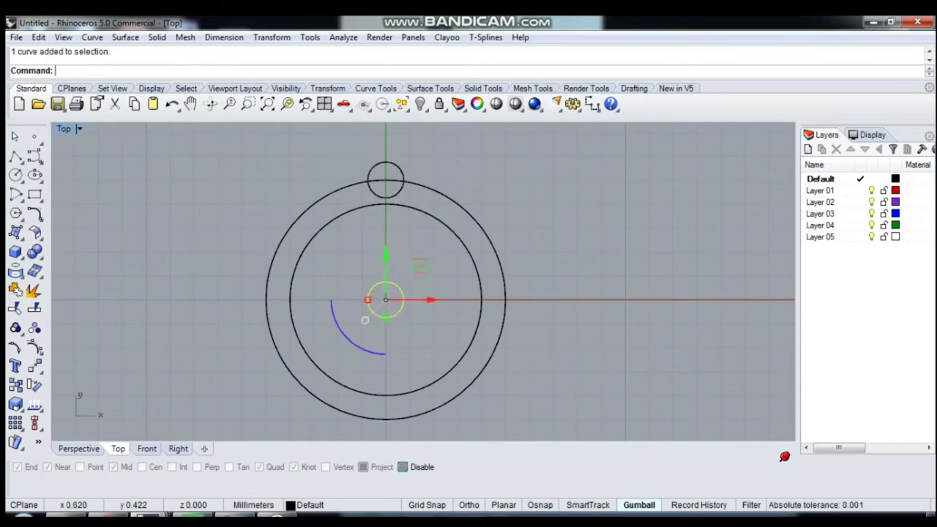
key(Delete)
- Polar-array the post around the origin into four evenly spaced posts
click(395, 191)
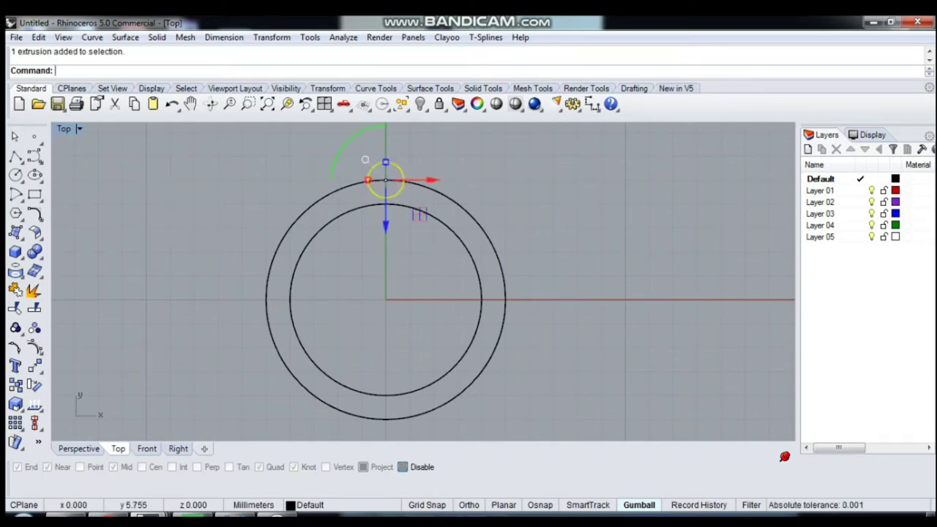
click(271, 37)
mouse_move(282, 208)
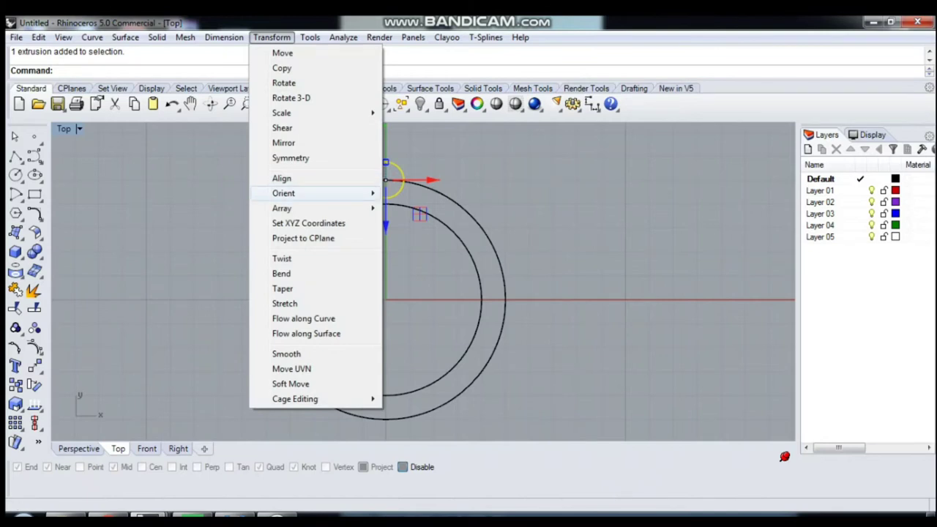
click(412, 223)
text(0)
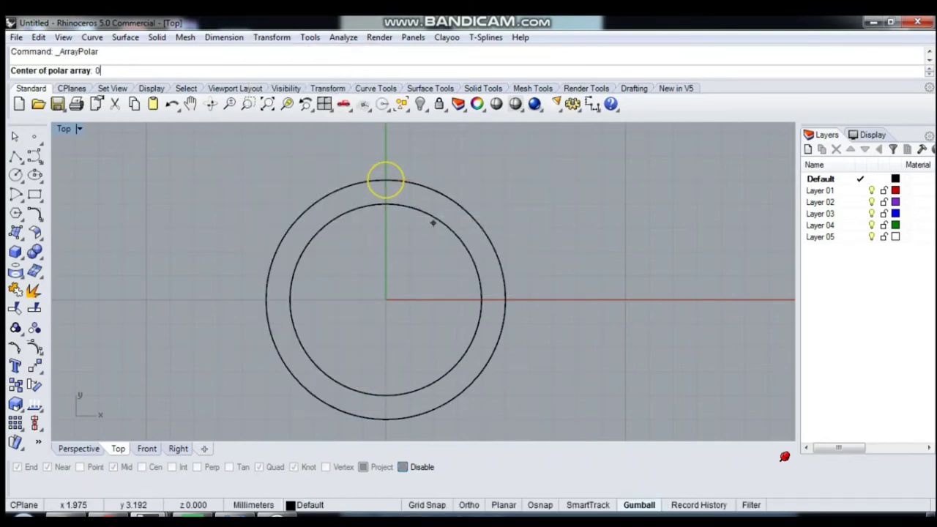
key(Return)
text(4)
key(Return)
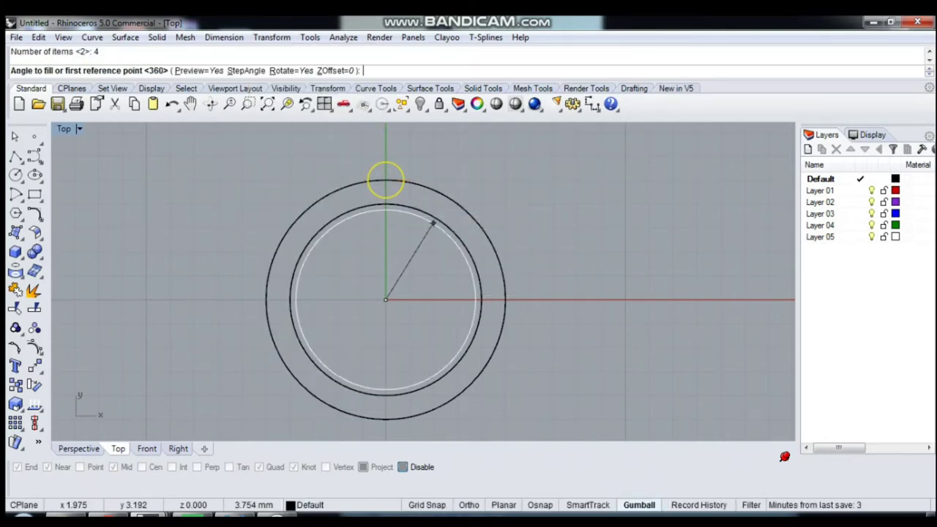
key(Return)
key(Return)
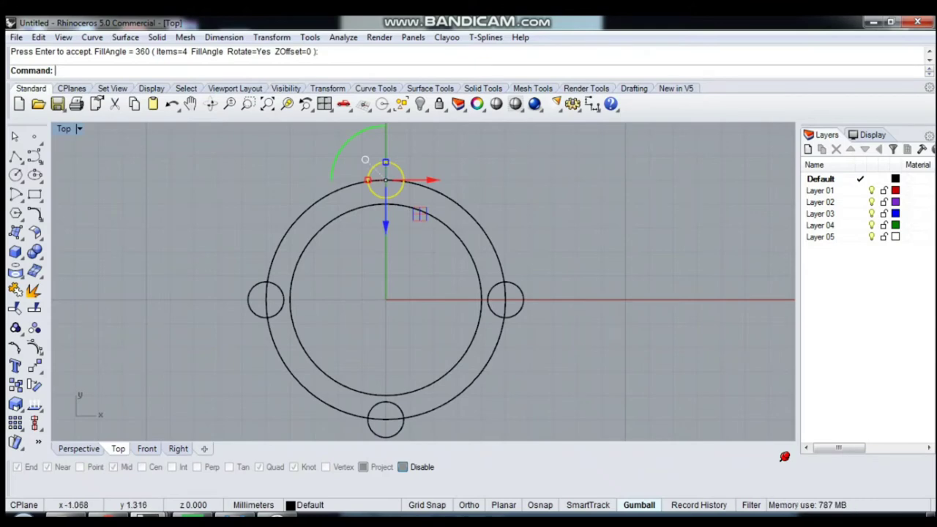
key(Escape)
click(79, 129)
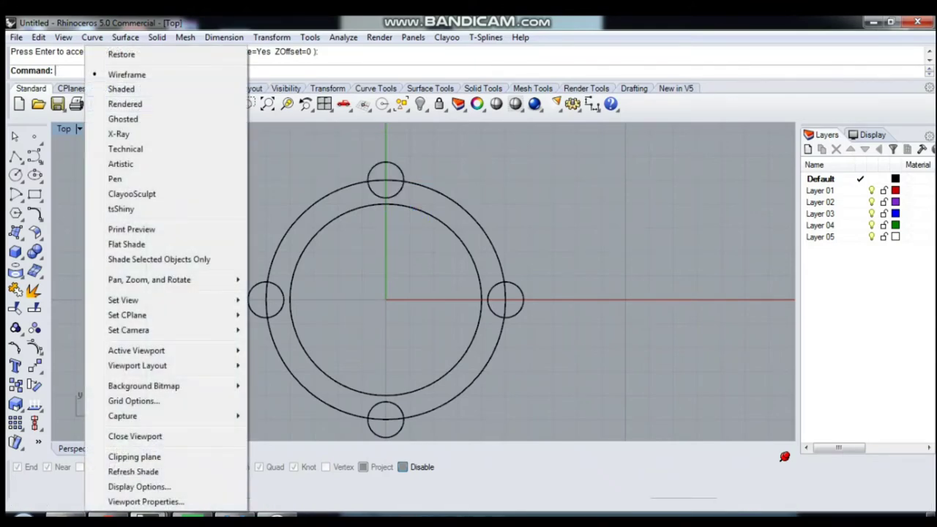
- Shade the Top and Perspective views, then maximize Perspective and orbit to look down on the ring
click(121, 89)
double_click(63, 129)
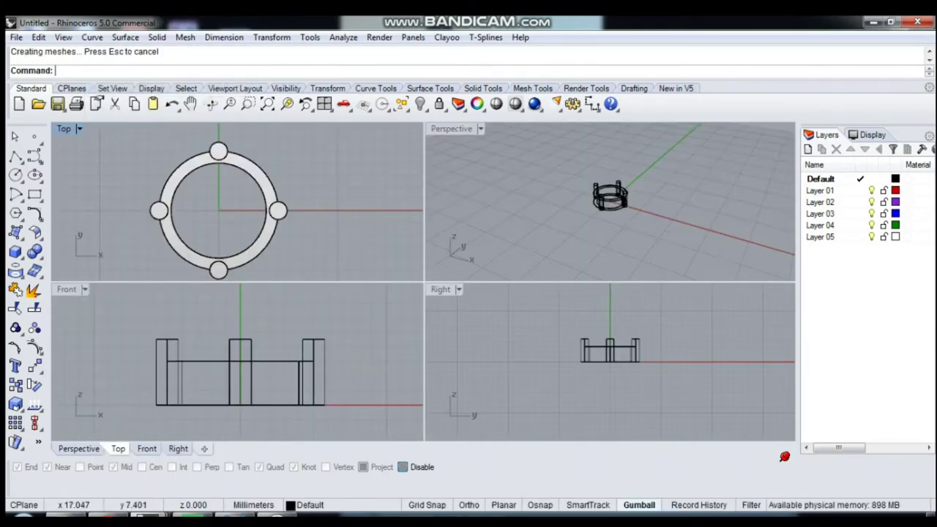
click(480, 129)
click(523, 88)
double_click(451, 129)
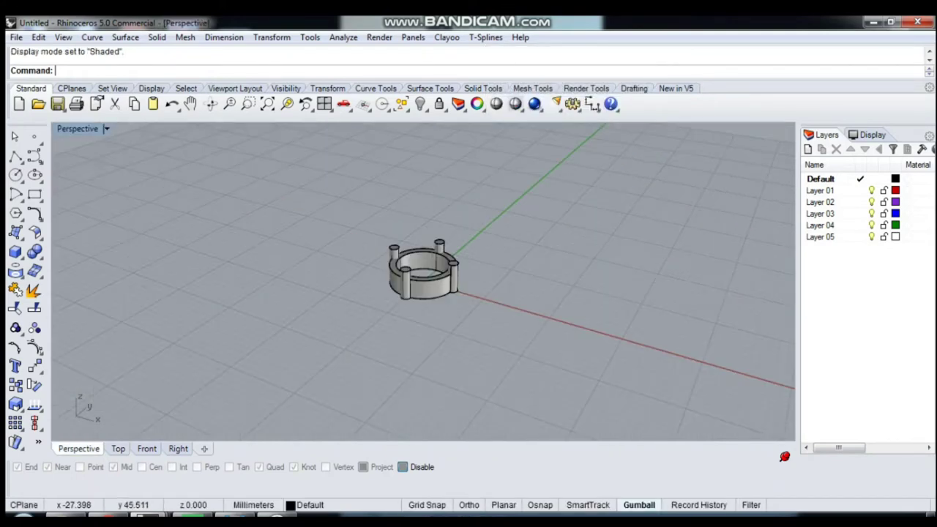
scroll(423, 271, up, 3)
right_drag(423, 271, 468, 278)
scroll(423, 270, up, 3)
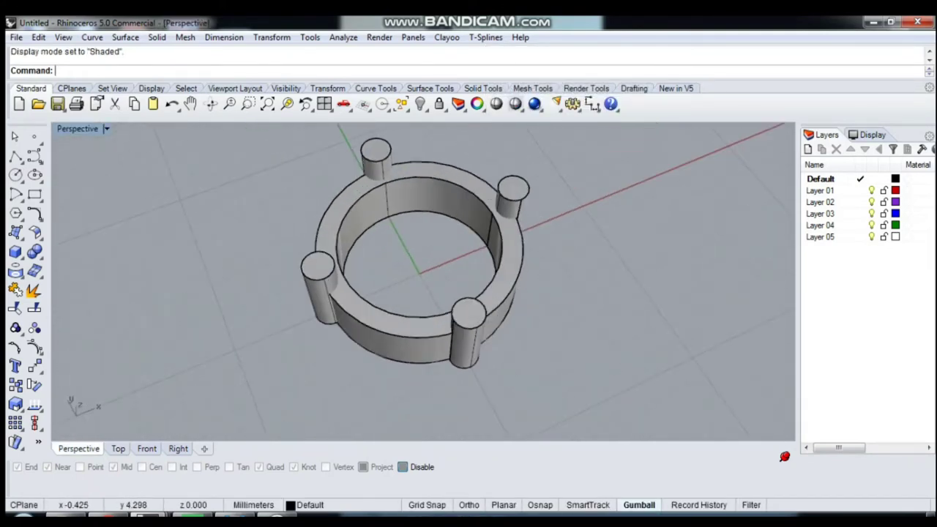
- Chamfer the ring's inner top edge at 0.4 and orbit around to inspect the bevel
click(157, 37)
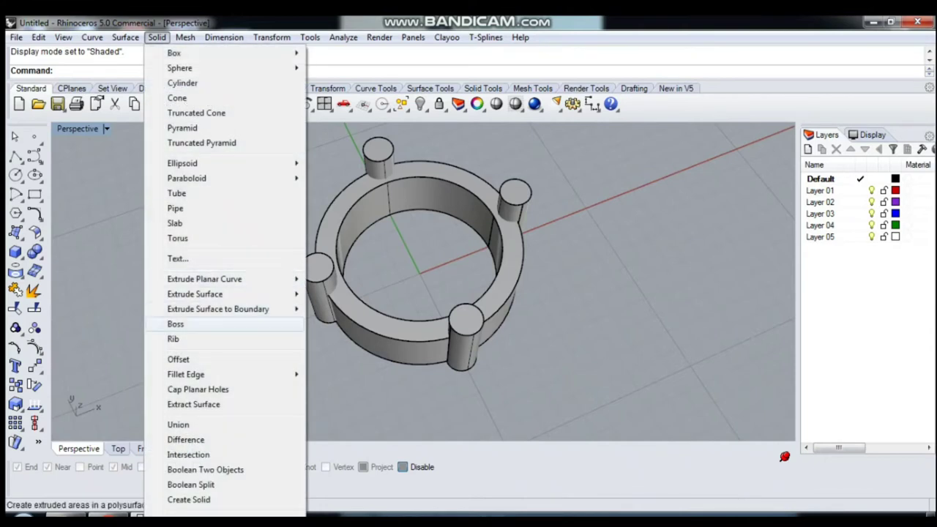
click(344, 404)
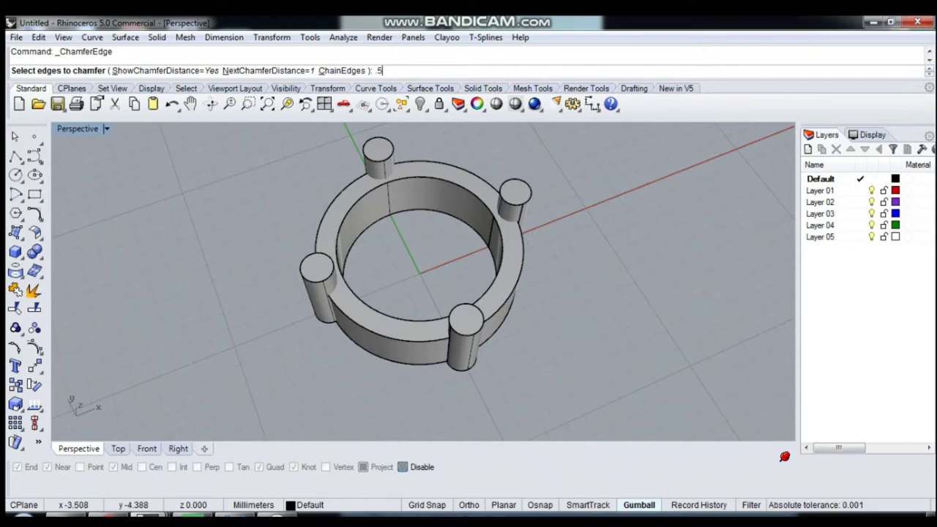
key(Return)
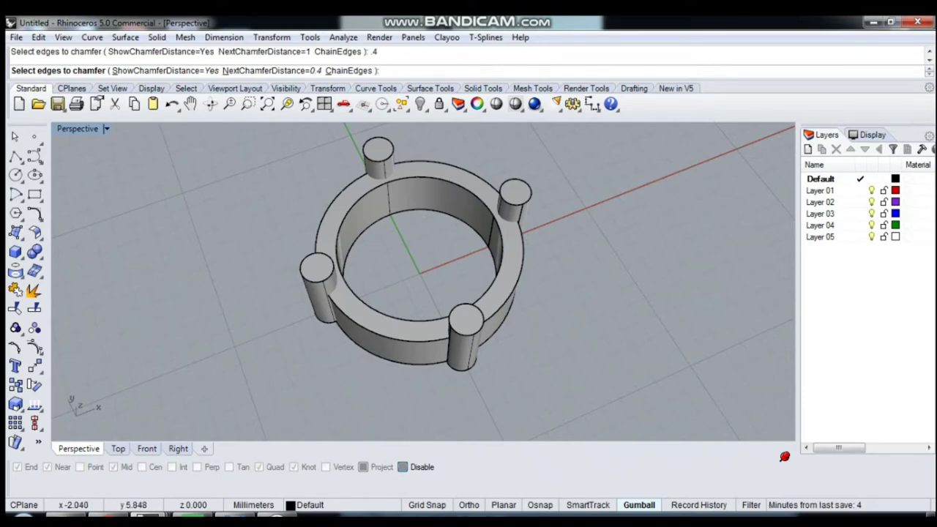
click(418, 175)
key(Return)
key(Return)
mouse_move(586, 330)
right_down()
mouse_move(513, 329)
mouse_move(439, 307)
right_up()
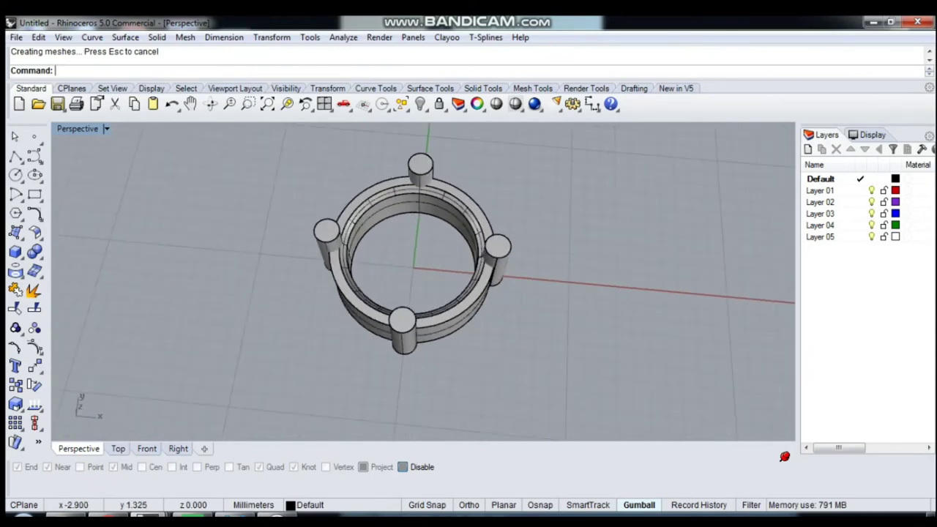
right_drag(439, 308, 329, 249)
click(157, 37)
mouse_move(186, 374)
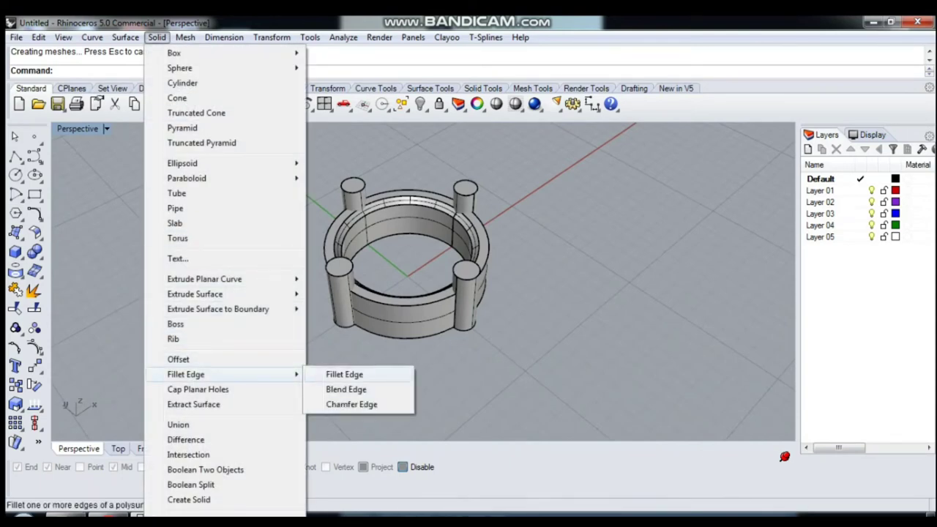
- Fillet the top edges of the four posts with a 0.3 radius
click(344, 374)
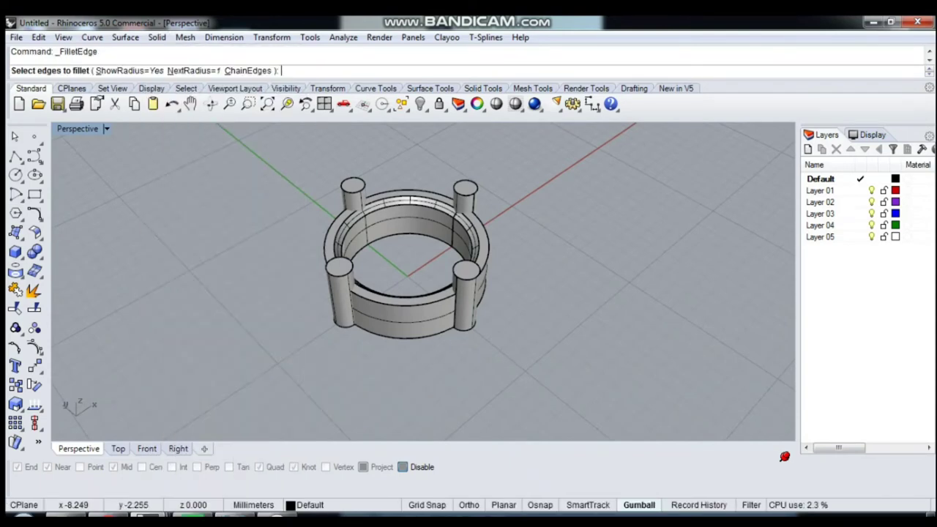
text(0.3)
key(Return)
click(339, 267)
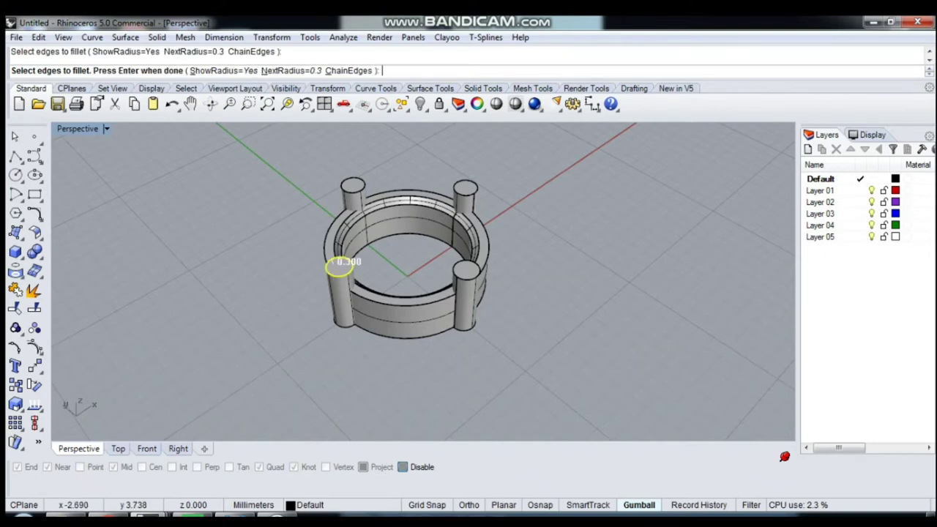
click(353, 186)
click(465, 187)
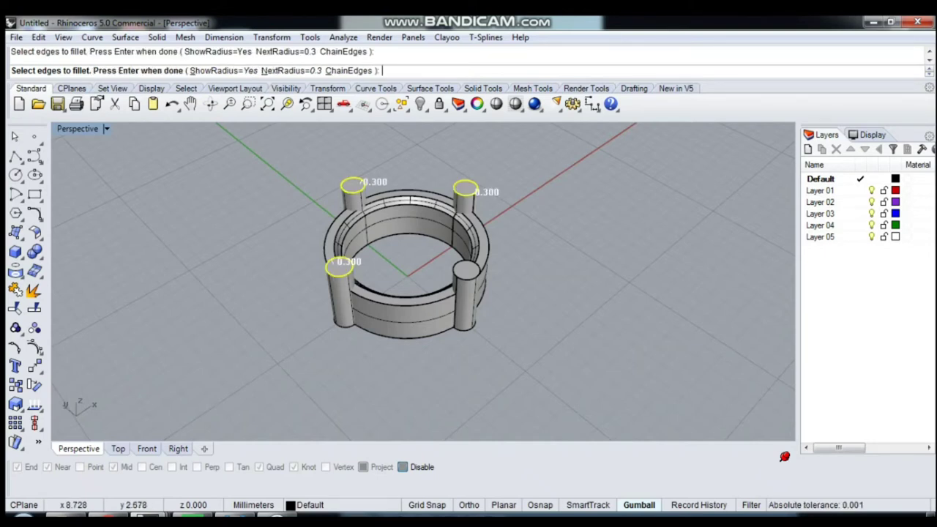
click(466, 269)
key(Return)
key(Return)
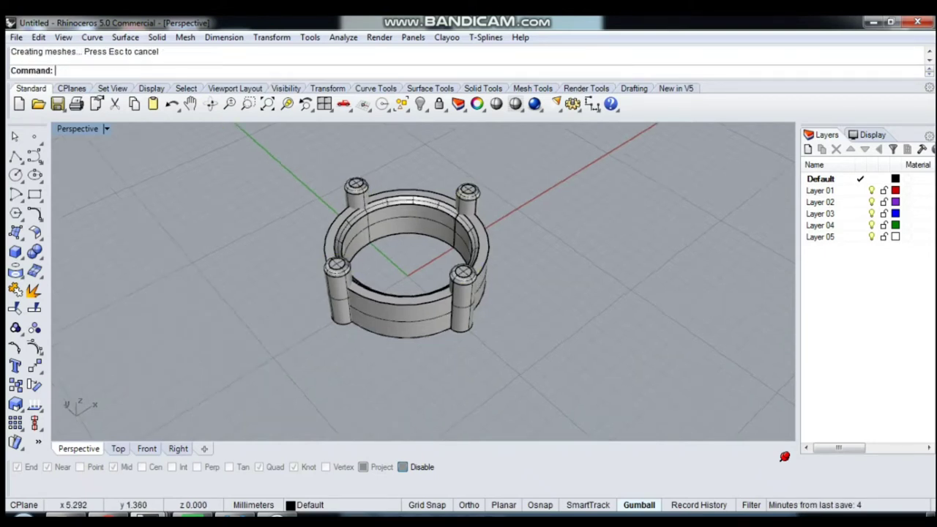
right_drag(513, 330, 746, 322)
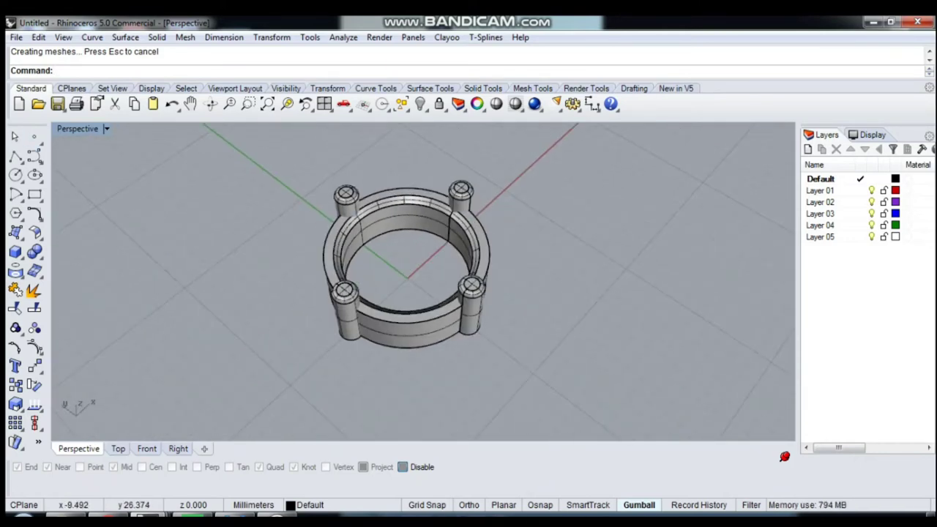
- Window-select the ring and posts in the maximized Top view and drag them left
key(ctrl+m)
double_click(64, 128)
scroll(413, 223, down, 5)
drag(319, 158, 454, 292)
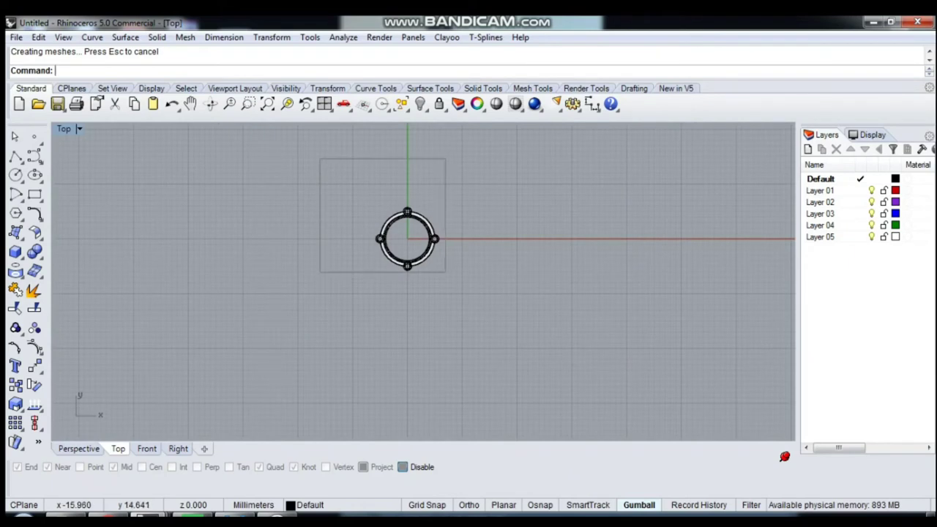
scroll(432, 238, up, 2)
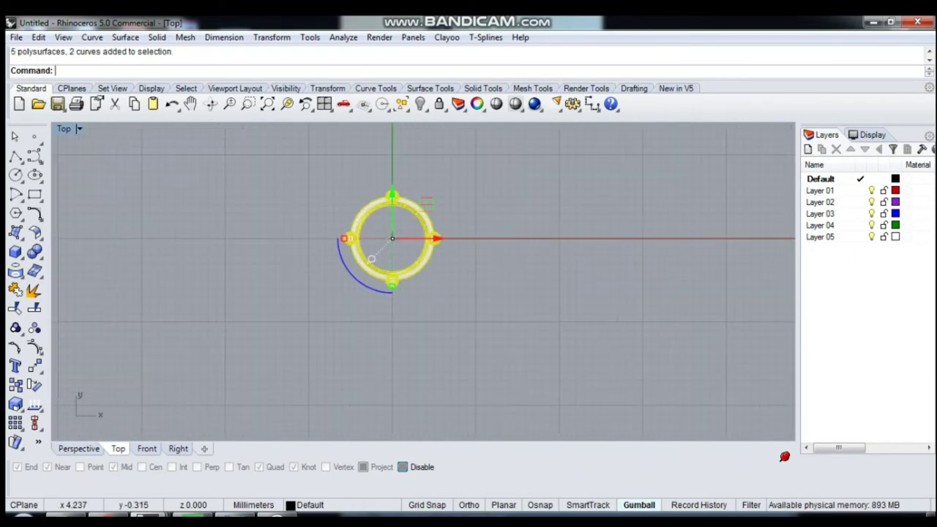
drag(371, 258, 202, 256)
scroll(361, 241, up, 2)
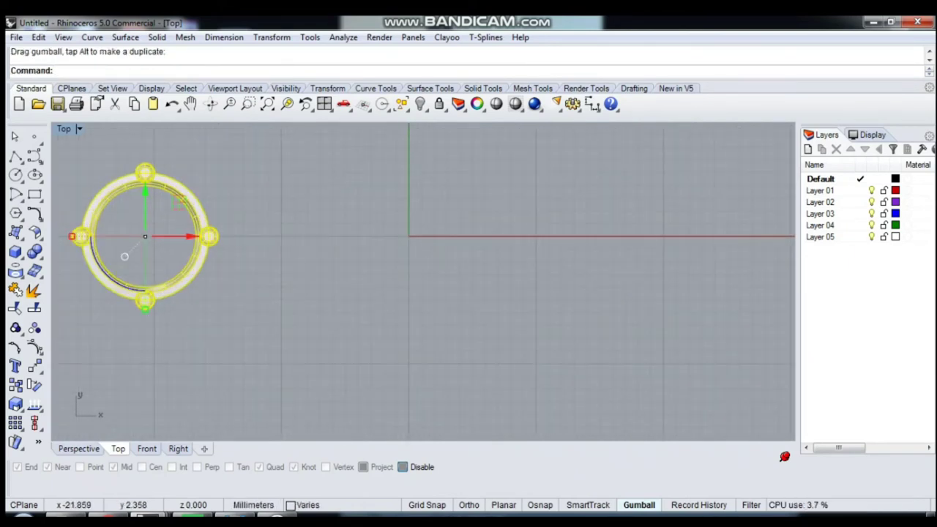
- Draw a 4 mm diameter circle centred at the origin and clear the selection
click(15, 175)
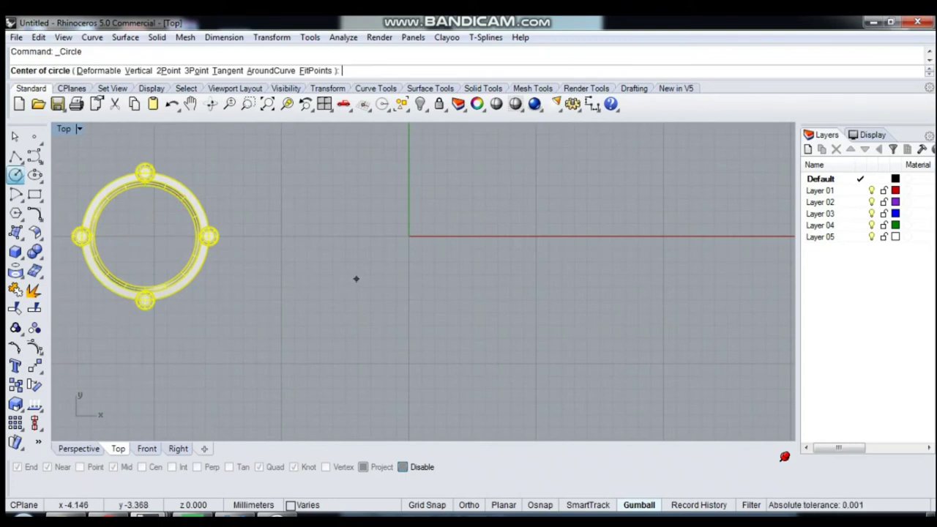
text(0)
key(Return)
text(4)
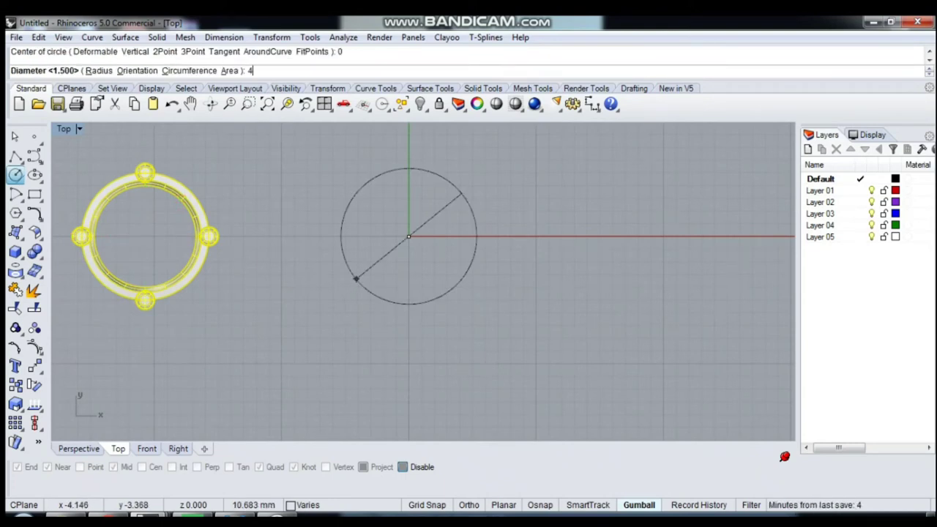
key(Return)
key(Escape)
scroll(391, 215, up, 2)
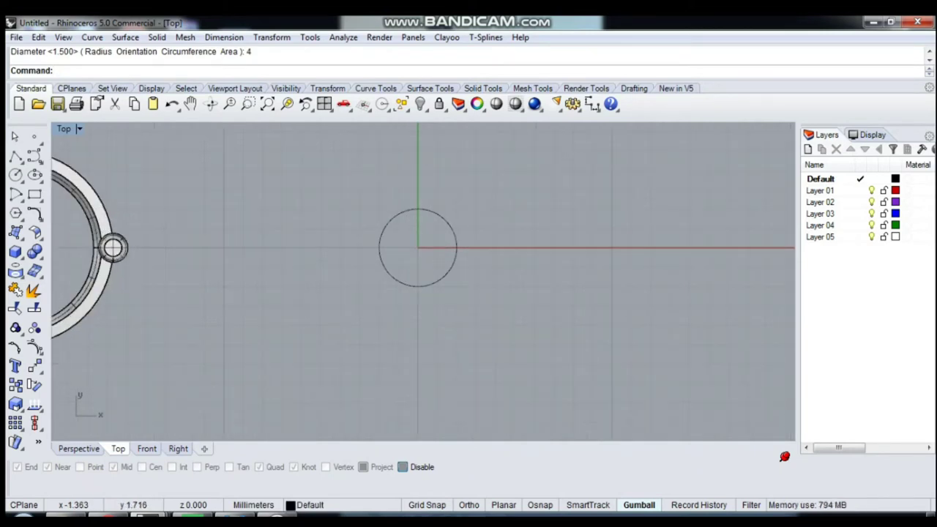
- Offset the new circle 0.7 to the inside
click(391, 218)
text(OG)
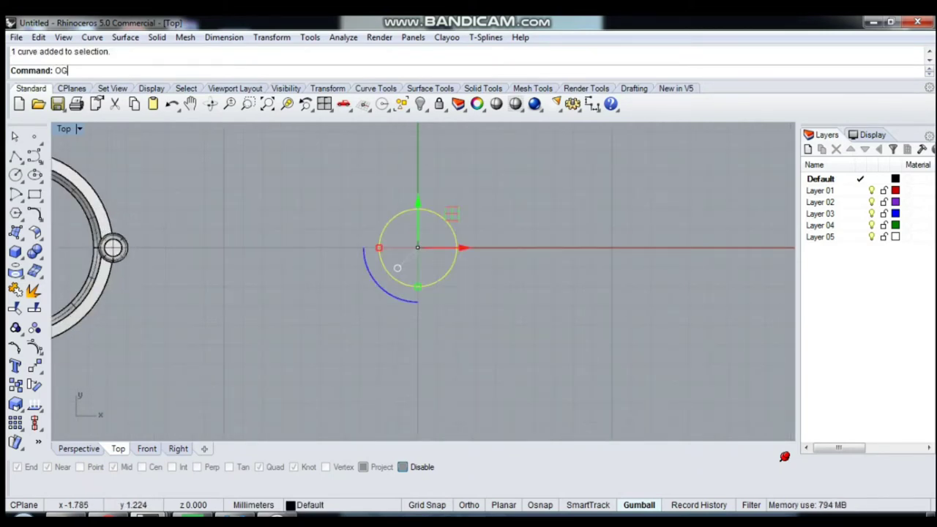
key(Return)
scroll(397, 267, up, 3)
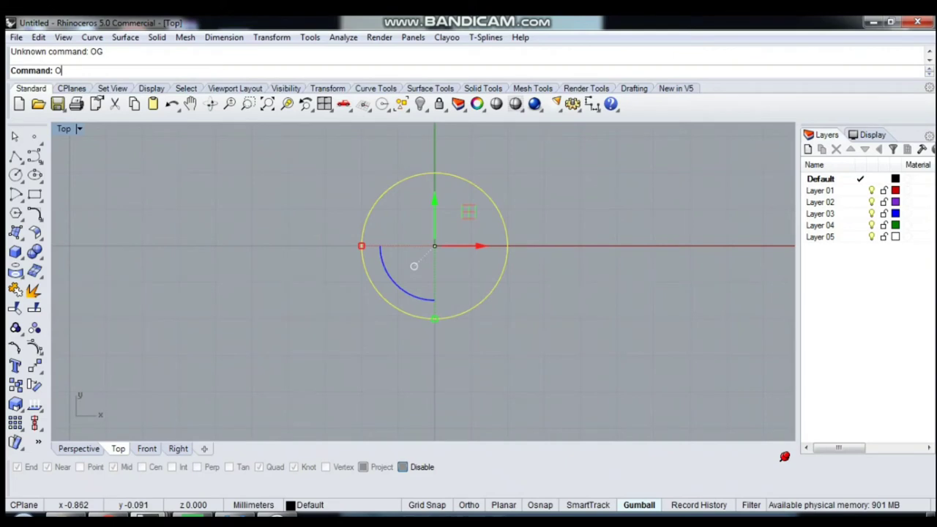
key(Return)
scroll(398, 256, up, 2)
text(7)
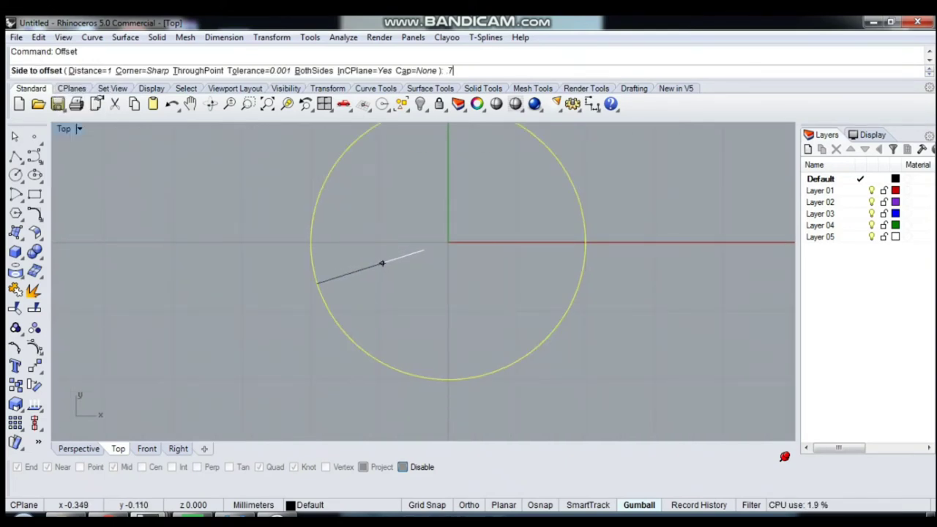
key(Return)
click(363, 269)
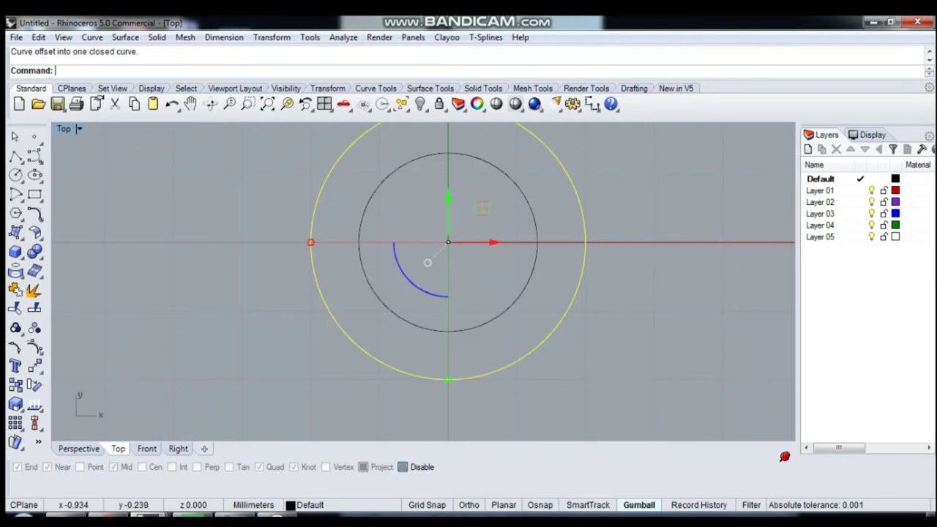
- Extrude the two new circles straight into a thin washer solid
key(ctrl+m)
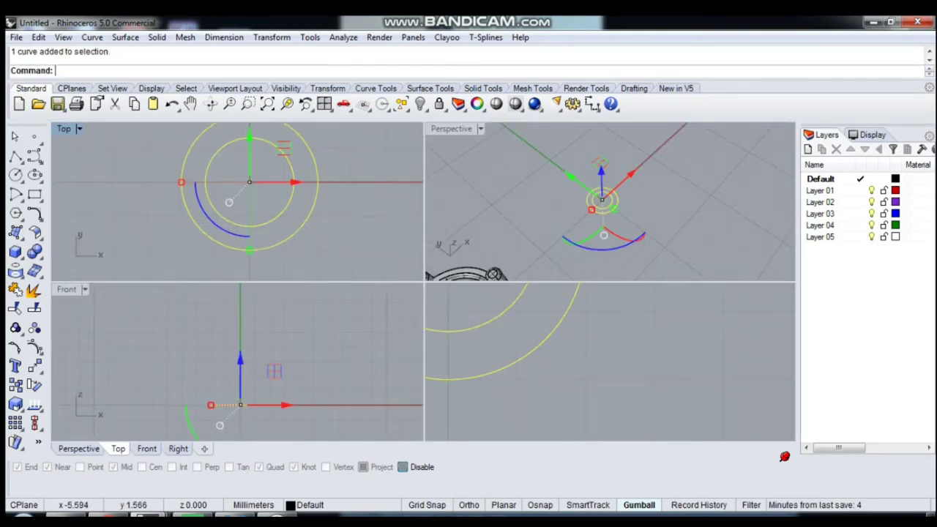
click(157, 37)
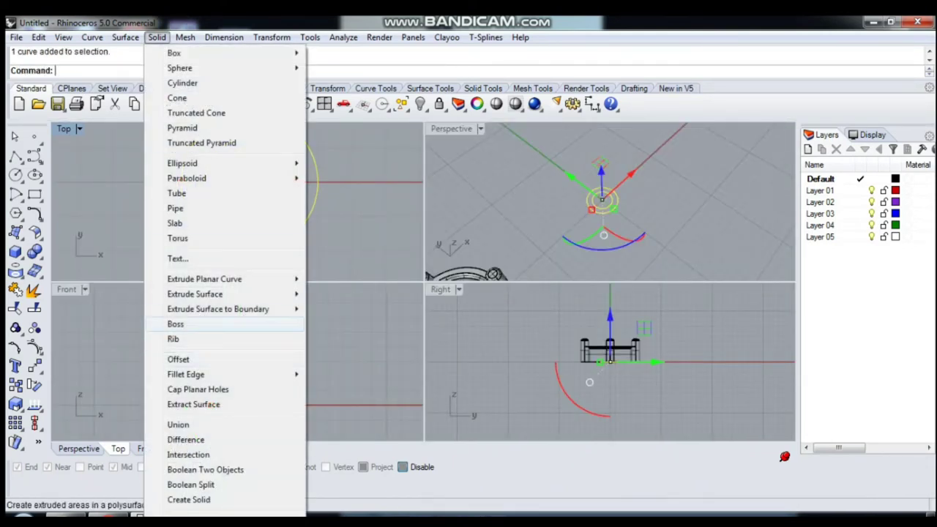
mouse_move(204, 279)
click(344, 278)
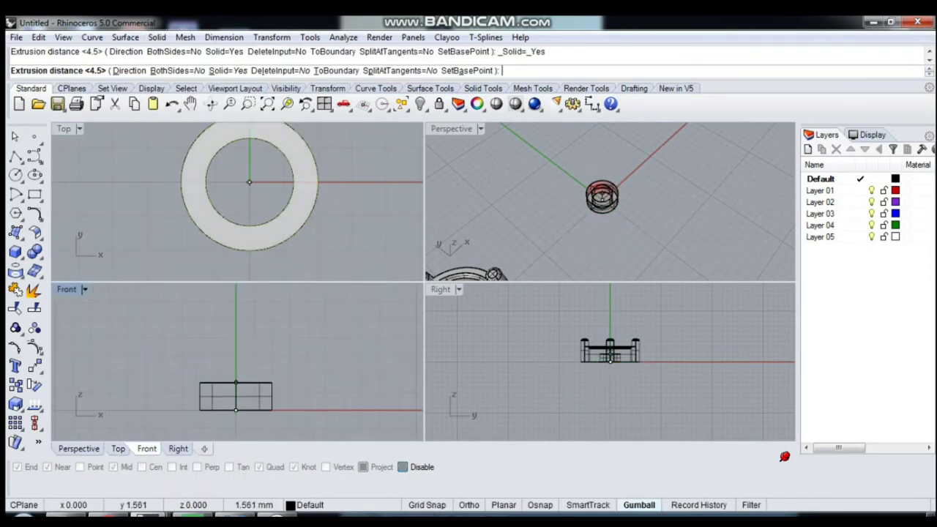
text(1)
key(Return)
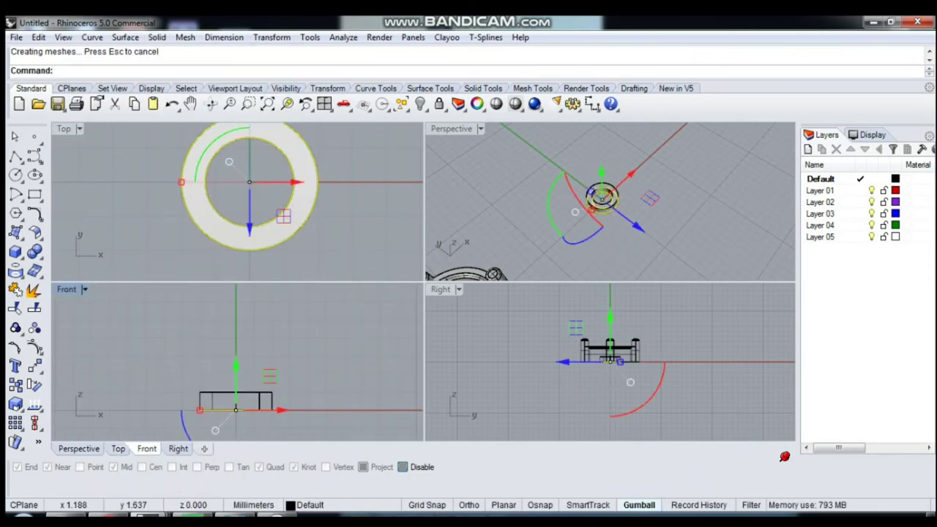
click(240, 404)
click(199, 407)
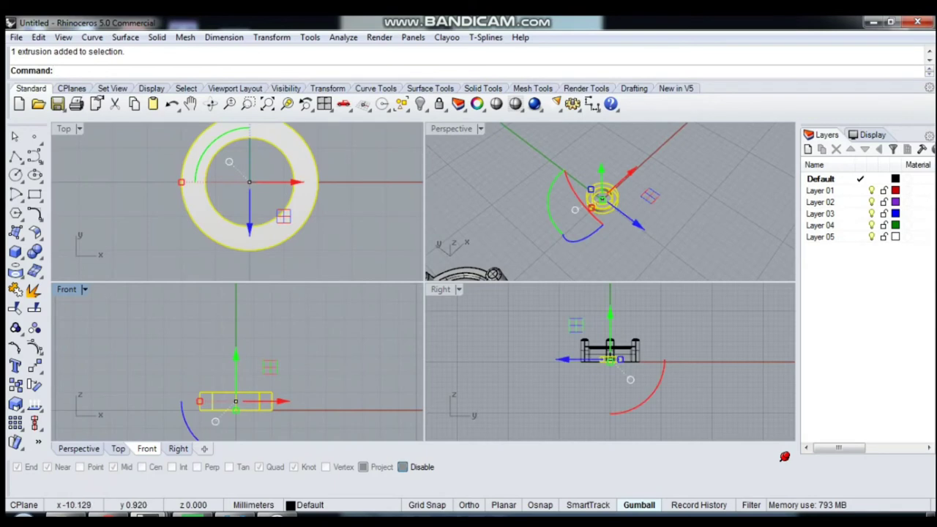
- Copy the washer 3 units straight up above the original
click(35, 384)
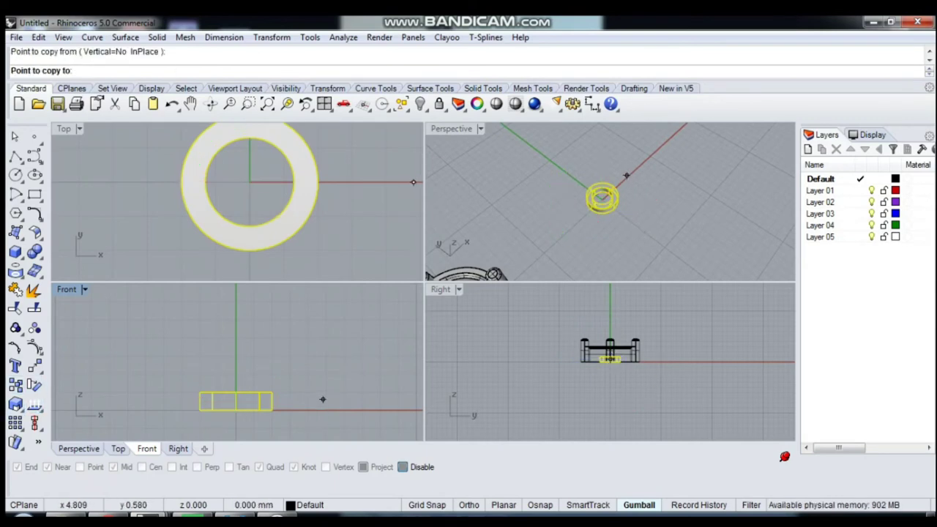
text(3)
key(Return)
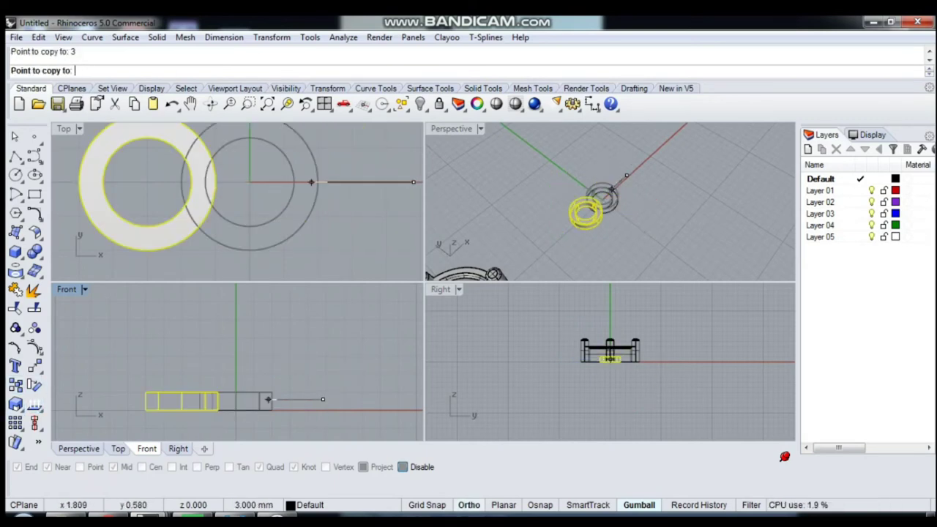
click(323, 345)
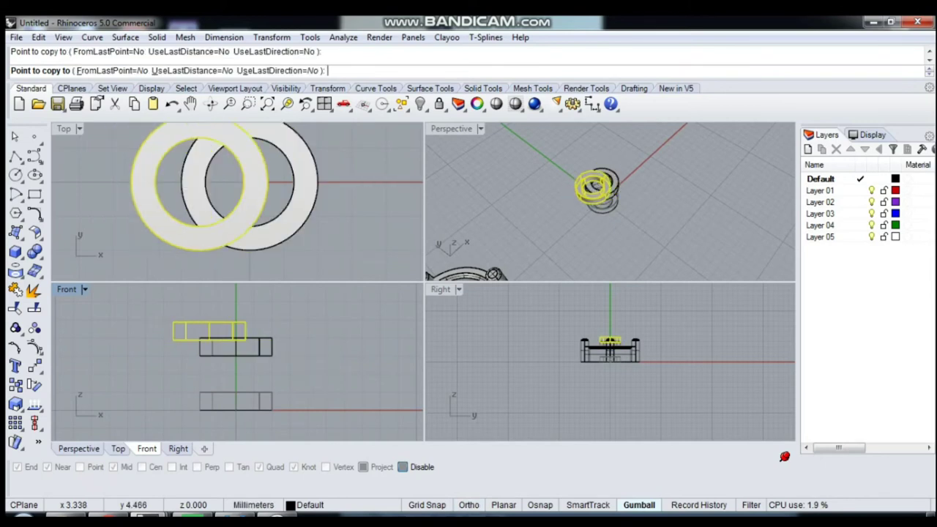
key(Return)
key(Escape)
scroll(245, 347, up, 3)
- Lower the upper washer copy by 1 unit with the gumball's vertical arrow
click(245, 347)
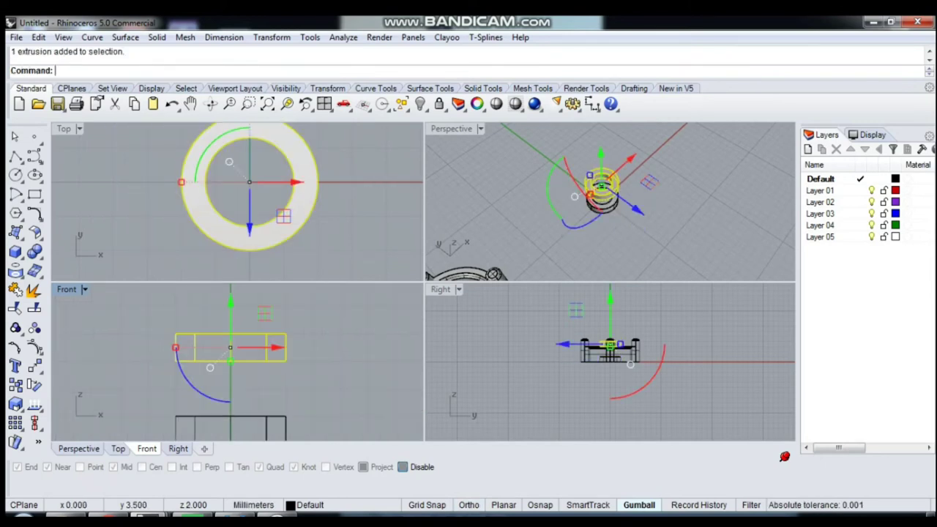
click(230, 300)
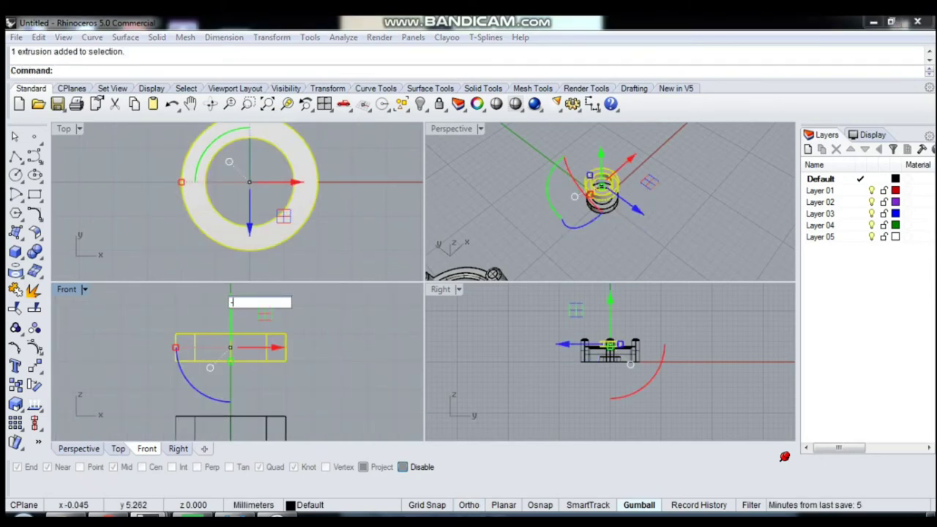
text(1)
key(Return)
key(Escape)
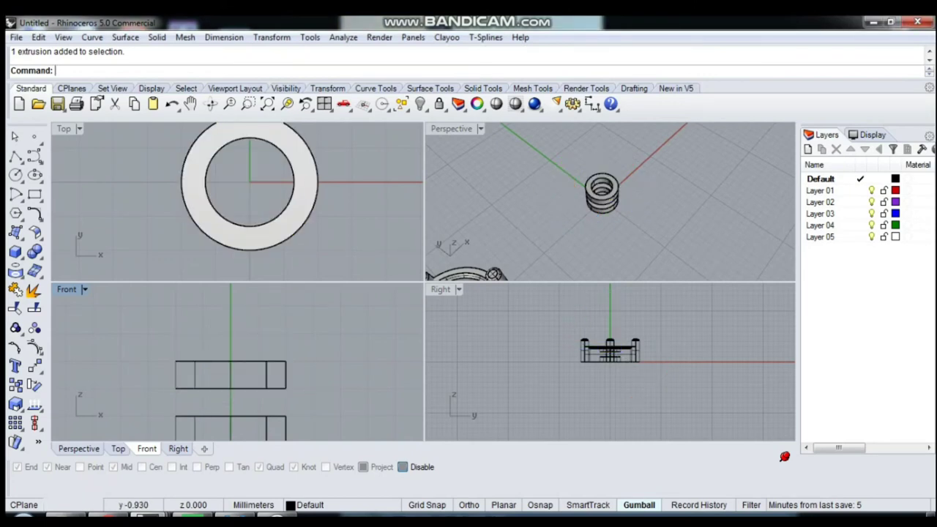
- Draw a 0.8-diameter circle centred at the origin in the Top view
click(15, 174)
text(0)
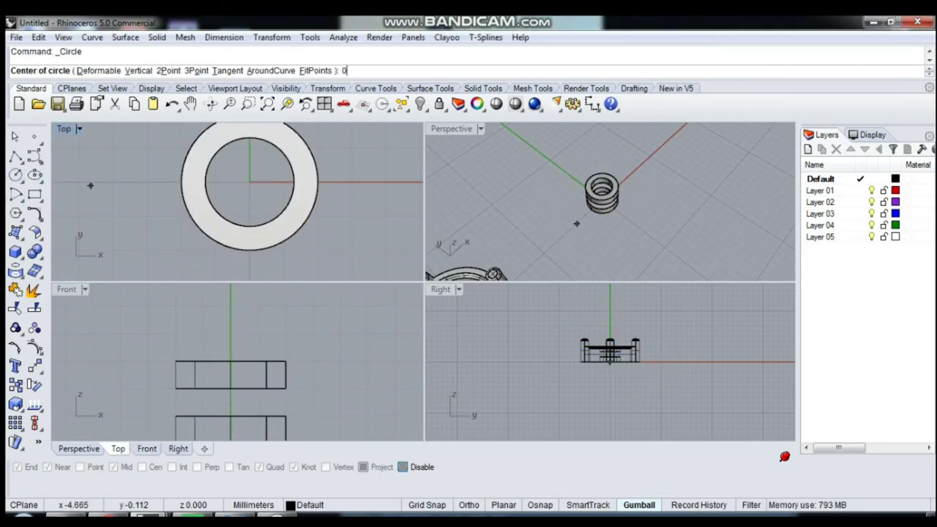
key(Return)
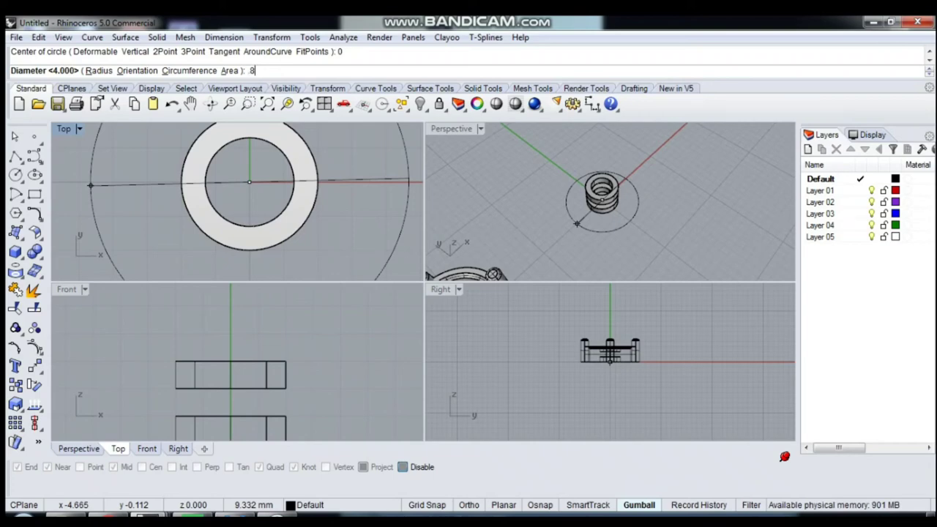
key(Return)
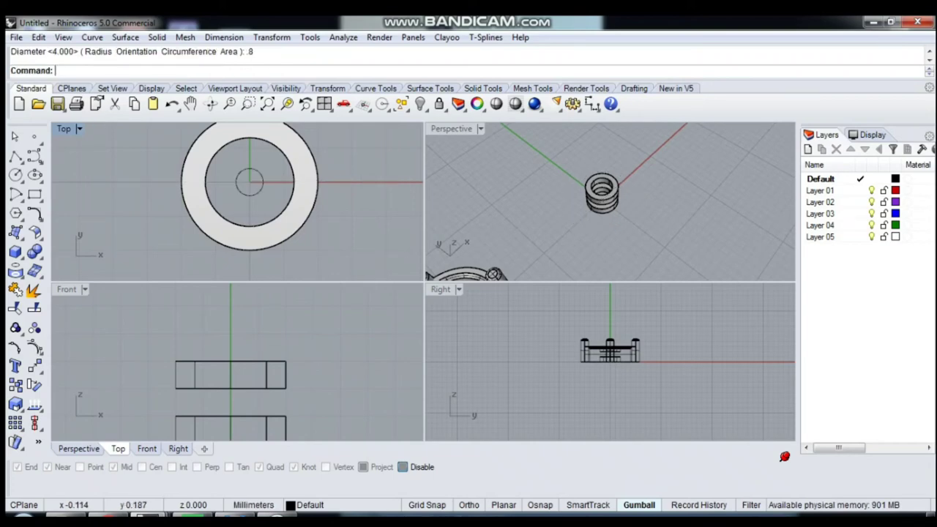
- Extrude the small circle straight 4 units into a solid post
click(236, 178)
click(157, 38)
mouse_move(204, 279)
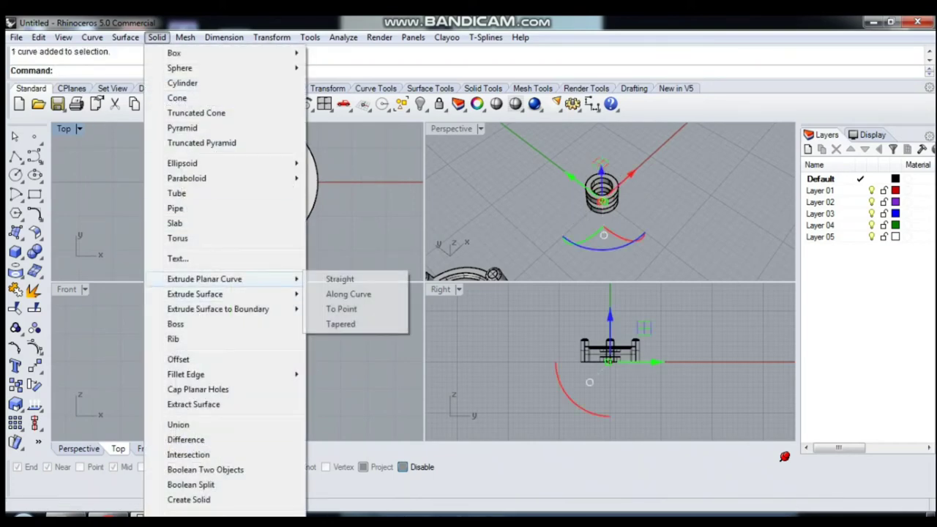
click(329, 274)
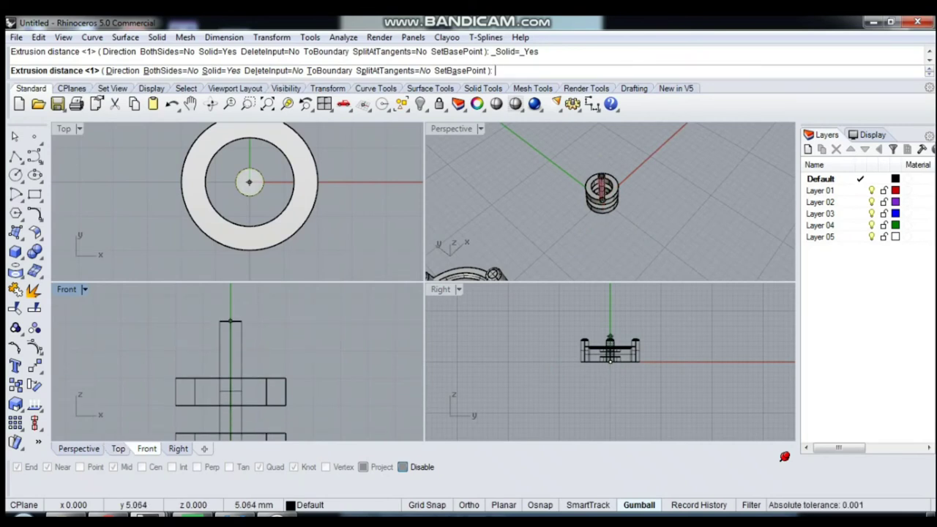
text(4.5)
key(Return)
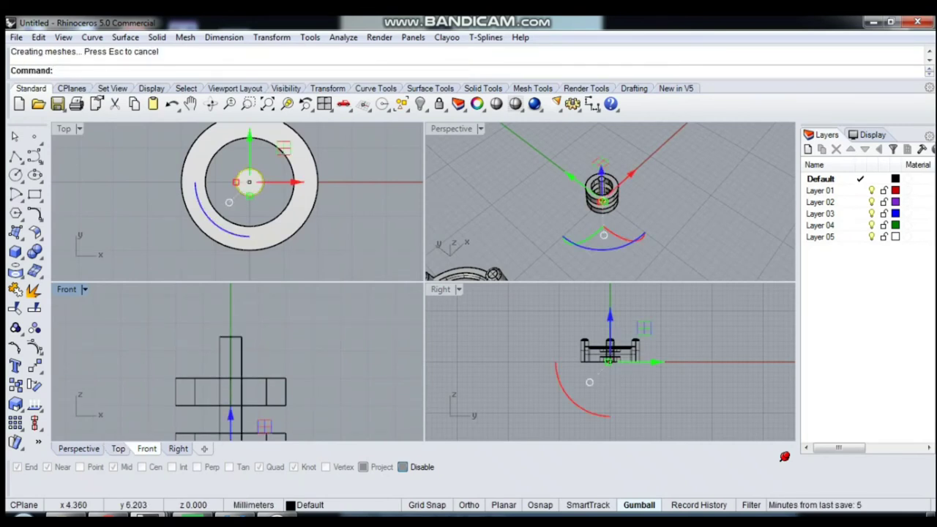
- In the maximized Top view, move the post out to the ring's top edge
click(231, 366)
click(79, 129)
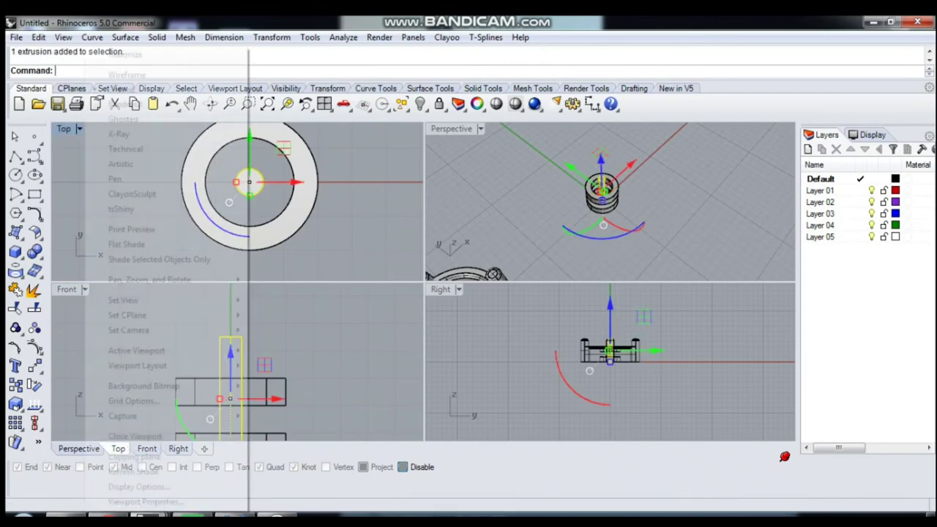
click(125, 54)
drag(456, 267, 456, 132)
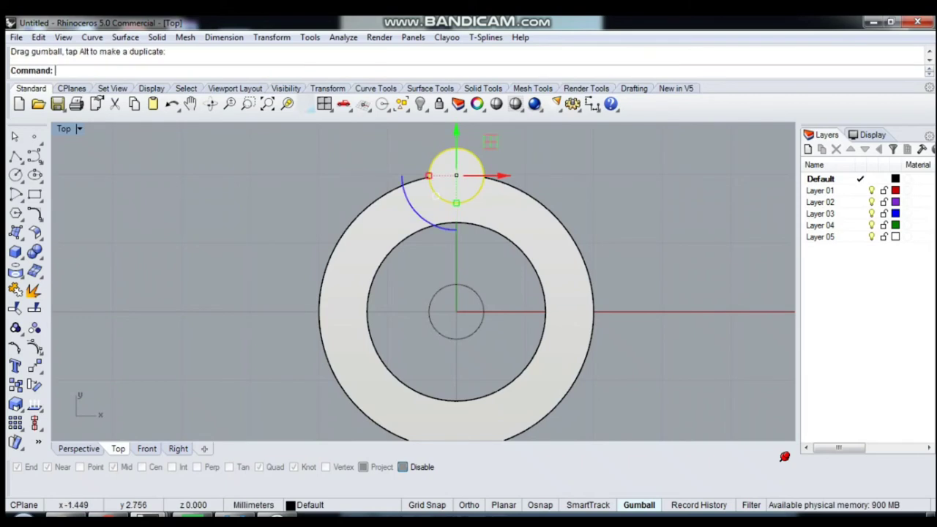
- Fillet the post's top edge to round it off
click(157, 37)
mouse_move(186, 374)
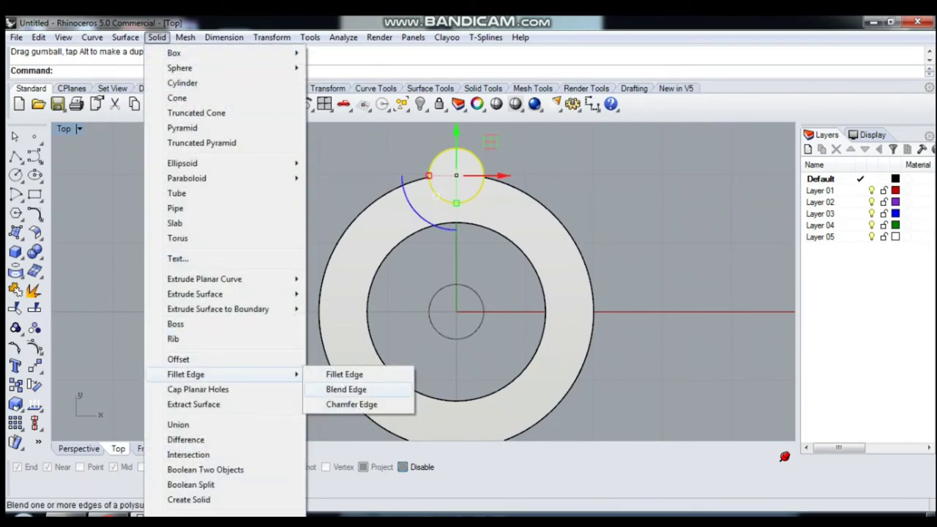
click(344, 374)
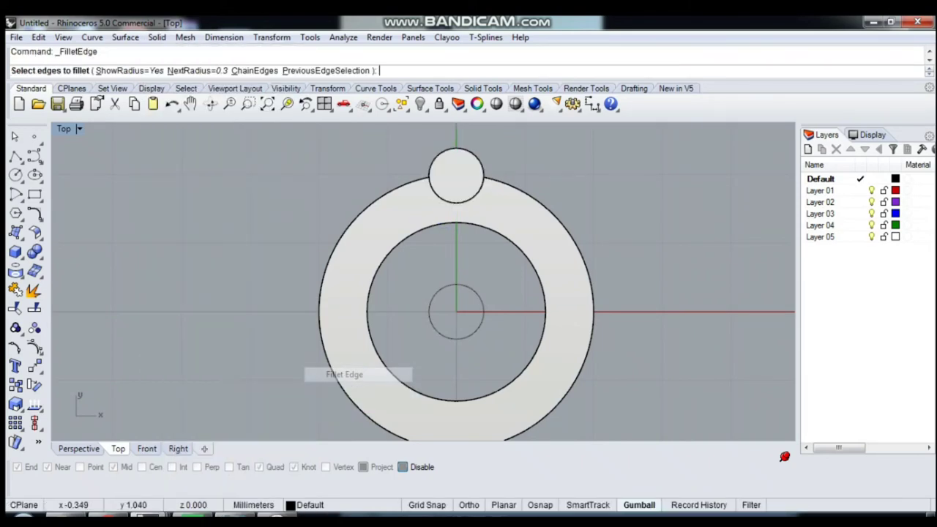
click(483, 174)
key(Return)
- Polar-array the rounded post around the origin: 4 items over 360°
click(474, 163)
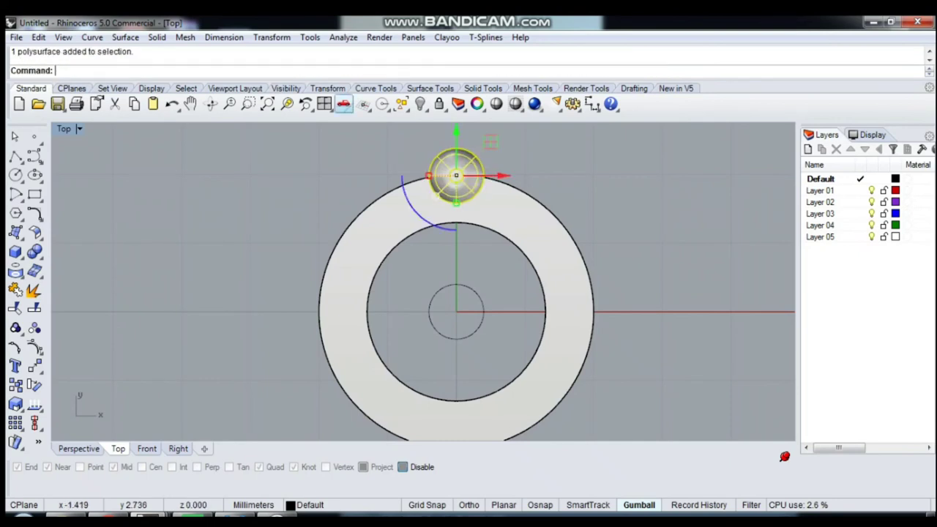
click(272, 36)
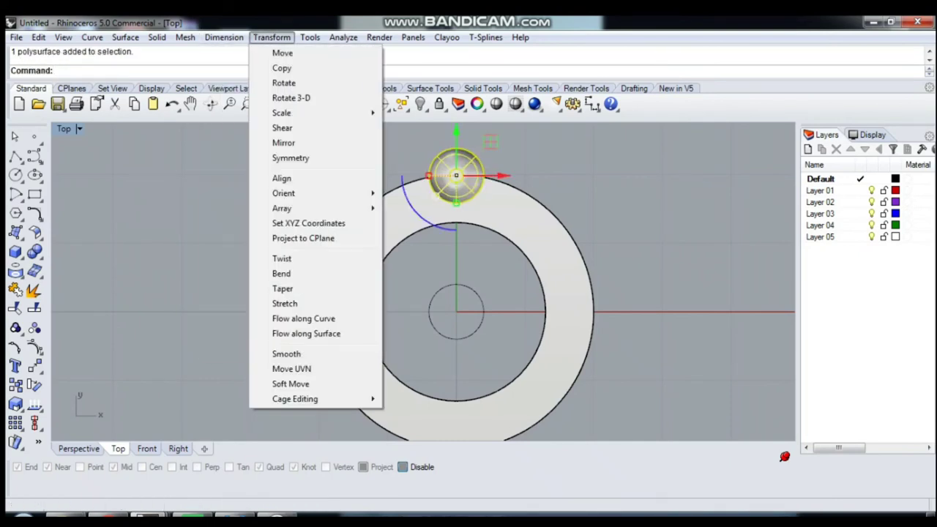
click(411, 224)
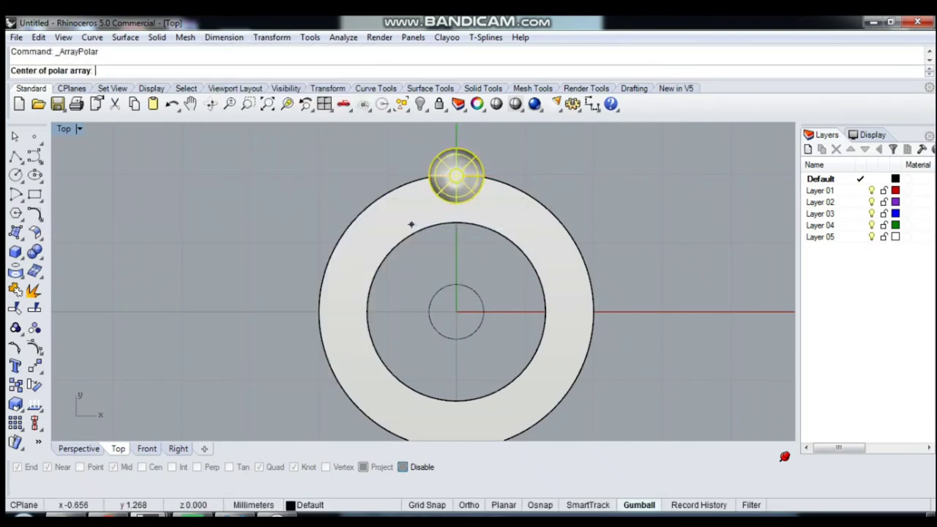
text(0)
key(Return)
text(4)
key(Return)
key(Return)
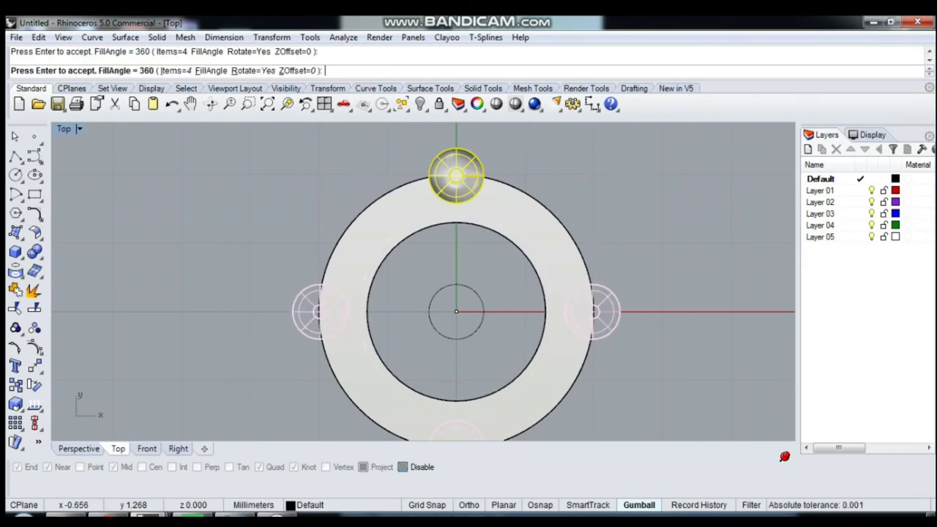
key(Return)
- Delete the leftover centre circle
click(437, 293)
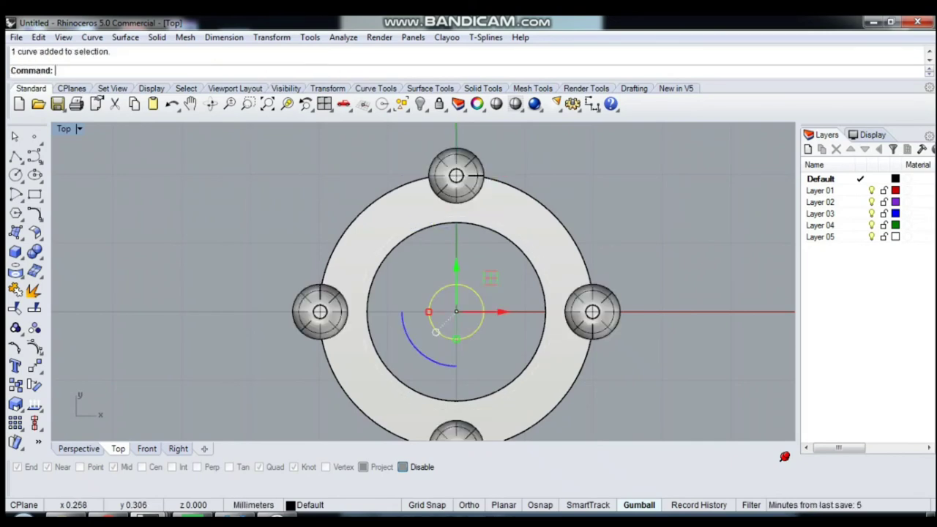
key(Delete)
scroll(475, 289, down, 3)
scroll(475, 288, down, 2)
scroll(462, 276, up, 3)
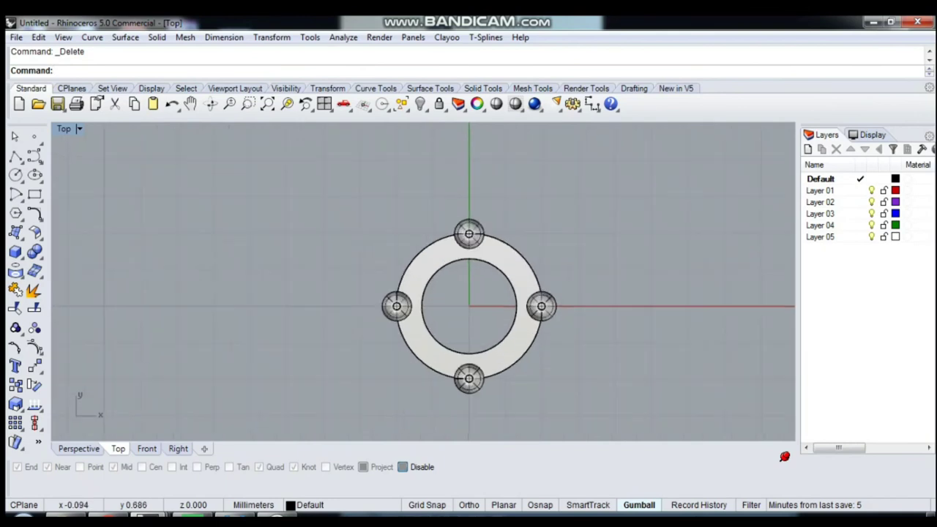
scroll(461, 276, up, 1)
- Chamfer the ring's inner circular edge, then select the whole small ring assembly
click(157, 38)
mouse_move(186, 374)
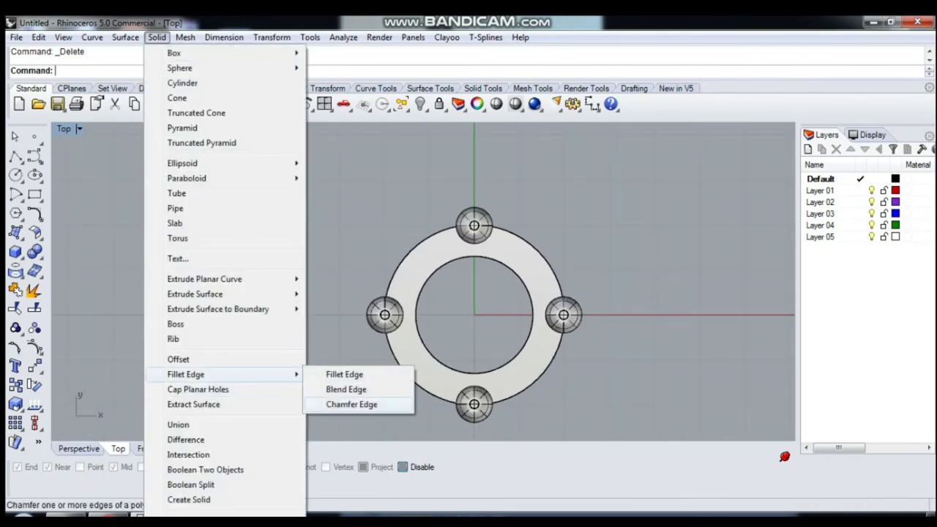
click(352, 404)
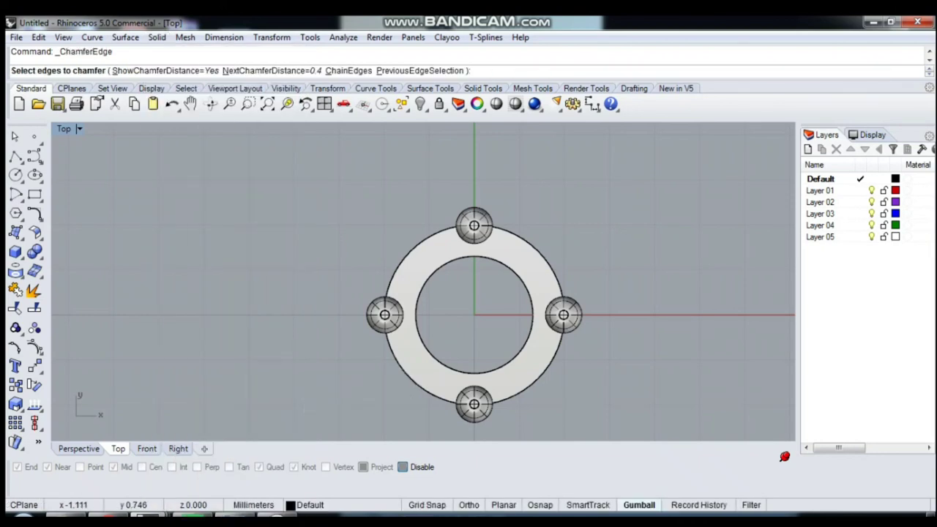
click(474, 373)
key(Return)
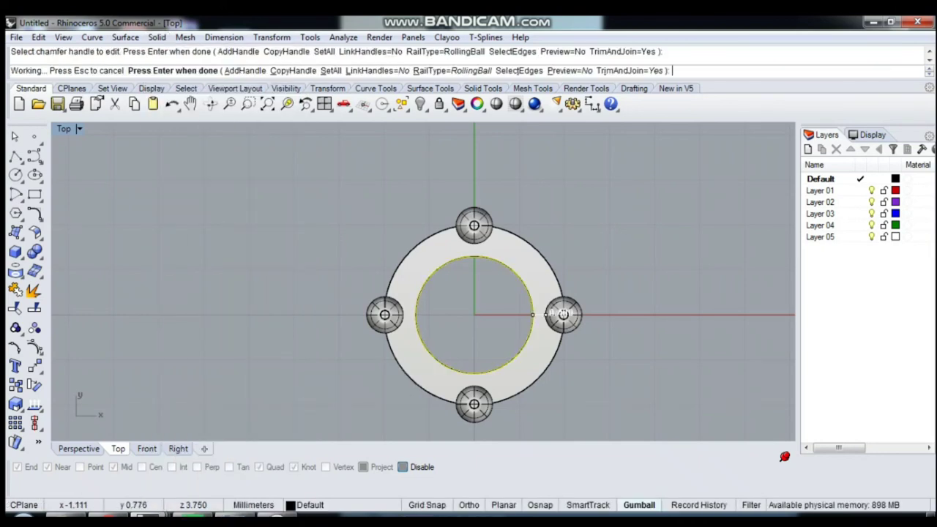
key(Return)
scroll(427, 276, down, 3)
drag(342, 215, 530, 387)
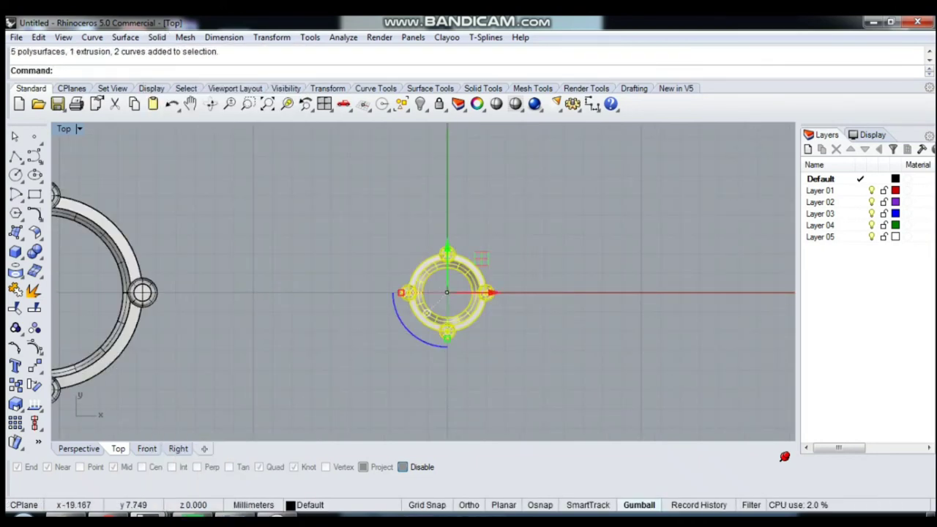
- Maximize the Perspective view, clear the selection, and orbit to view both rings from above
double_click(65, 128)
double_click(451, 128)
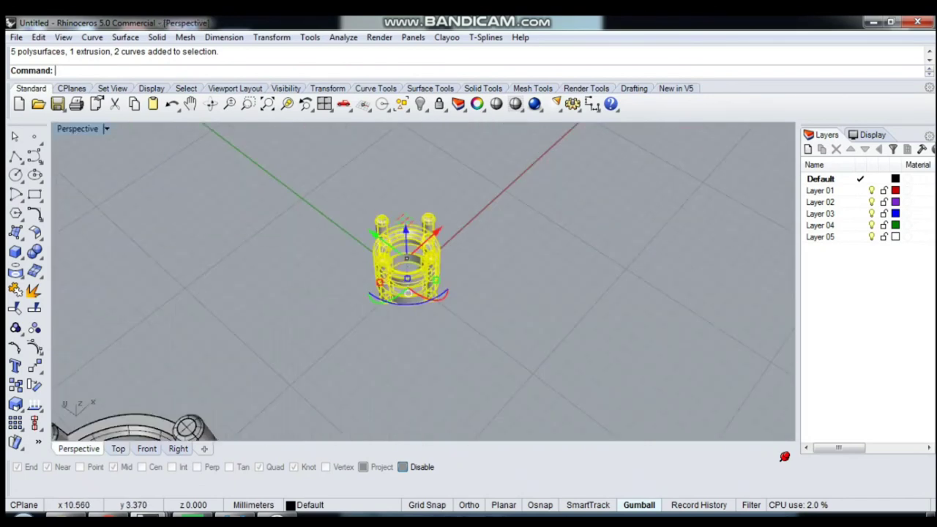
key(Escape)
scroll(408, 251, up, 5)
mouse_move(410, 329)
right_down()
mouse_move(366, 279)
mouse_move(380, 219)
mouse_move(388, 213)
mouse_move(403, 227)
right_up()
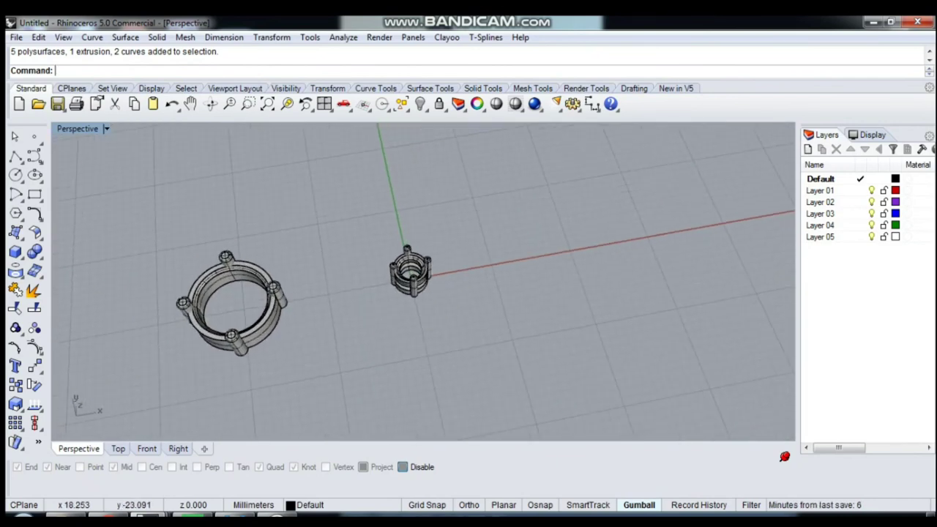